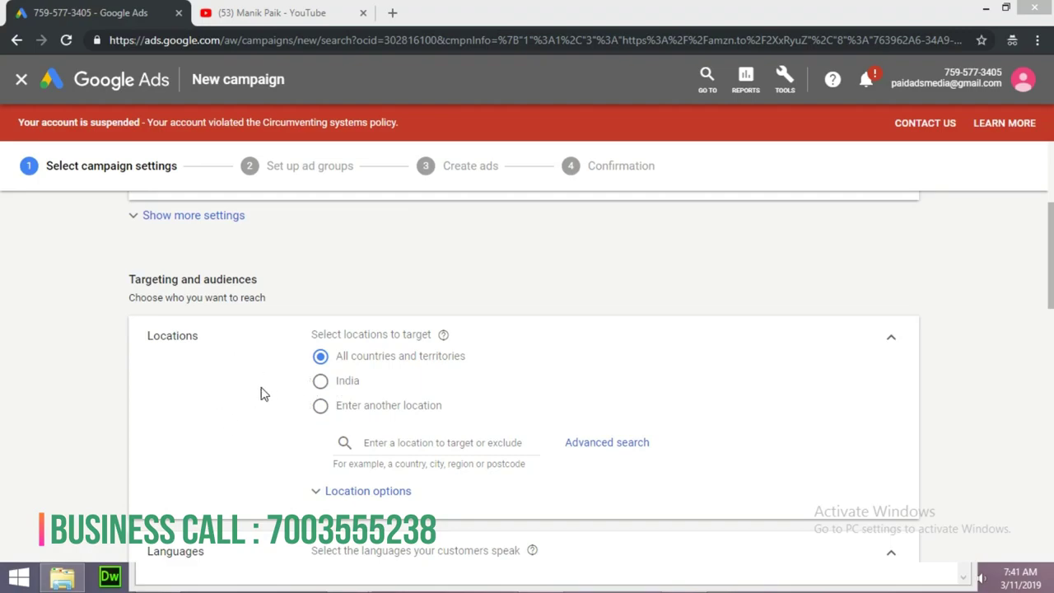
Step: Set the campaign's location targeting to enter another location
left_click(320, 380)
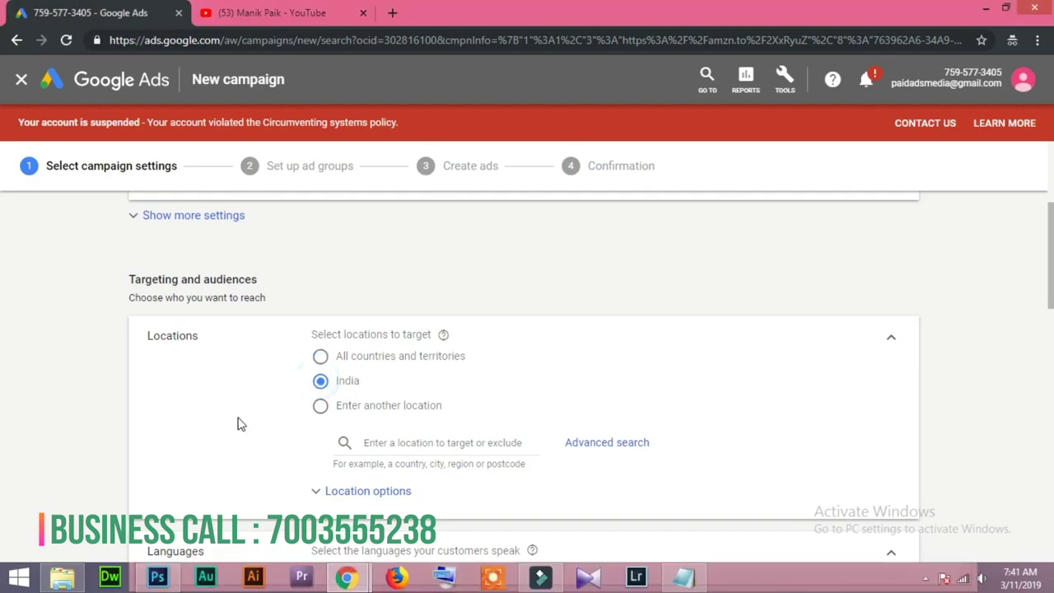
left_click(320, 405)
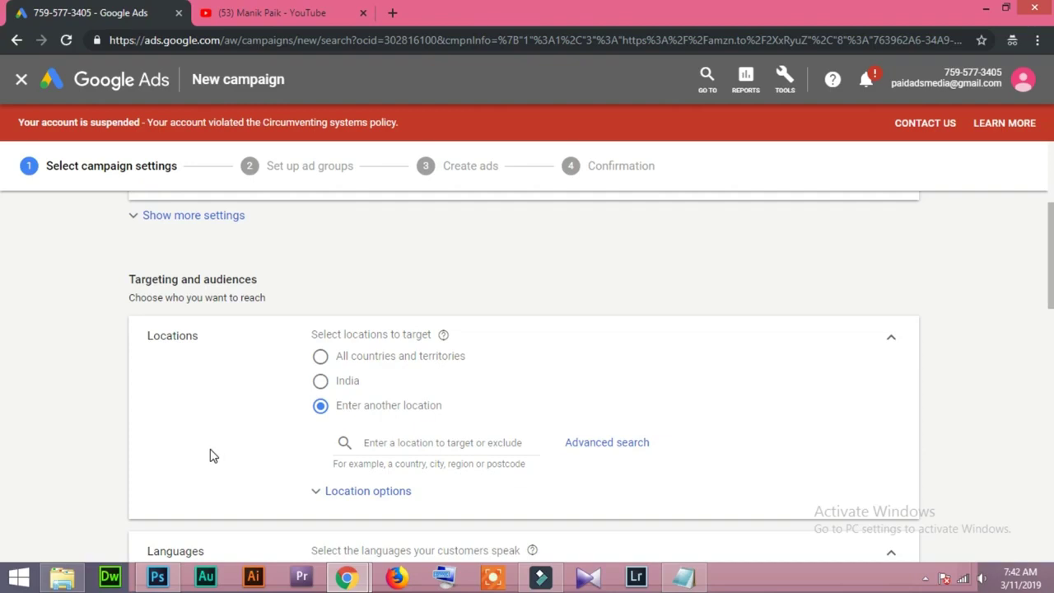
Step: Search the locations for Canada, view its nearby locations and target the whole country
left_click(415, 445)
type("Ca")
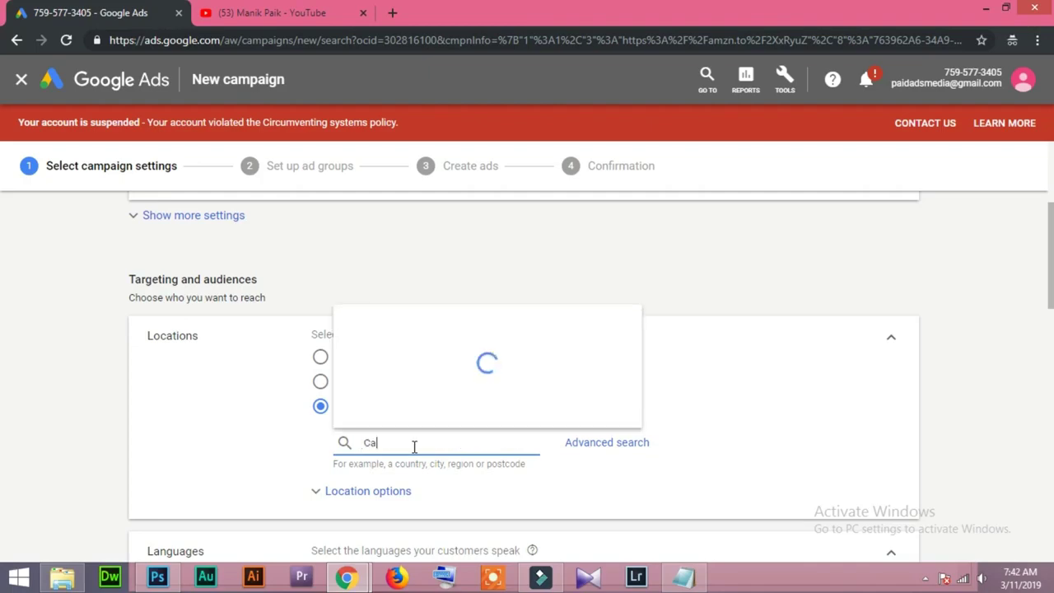
type("nna")
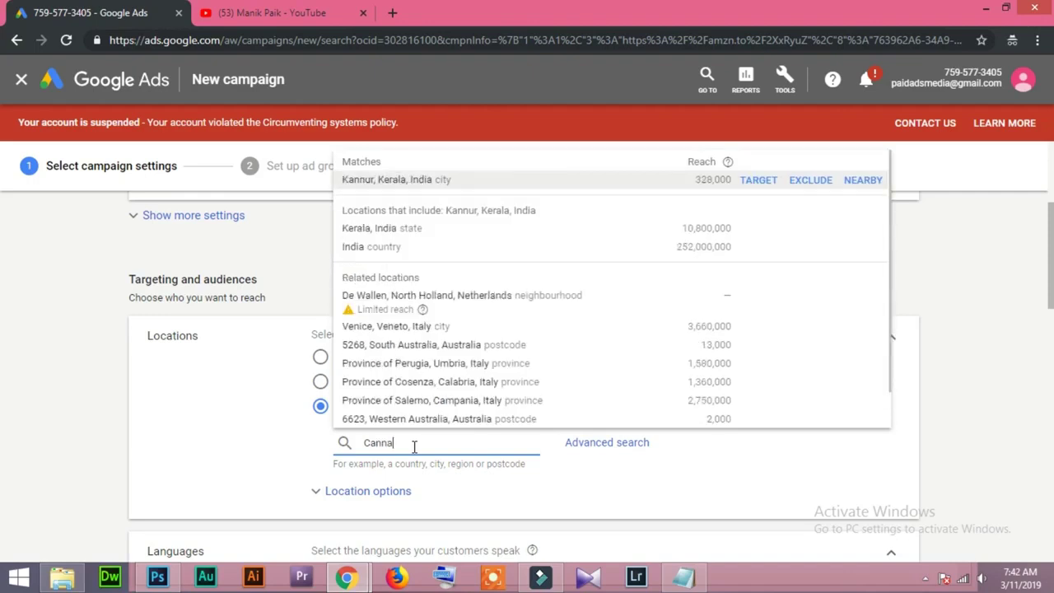
key("BackSpace")
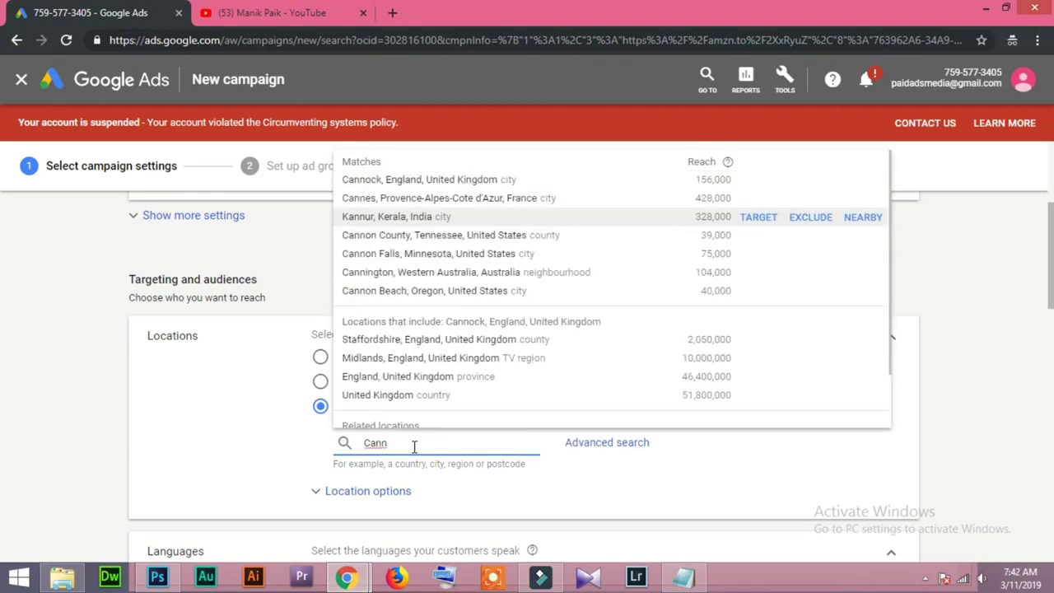
key("BackSpace")
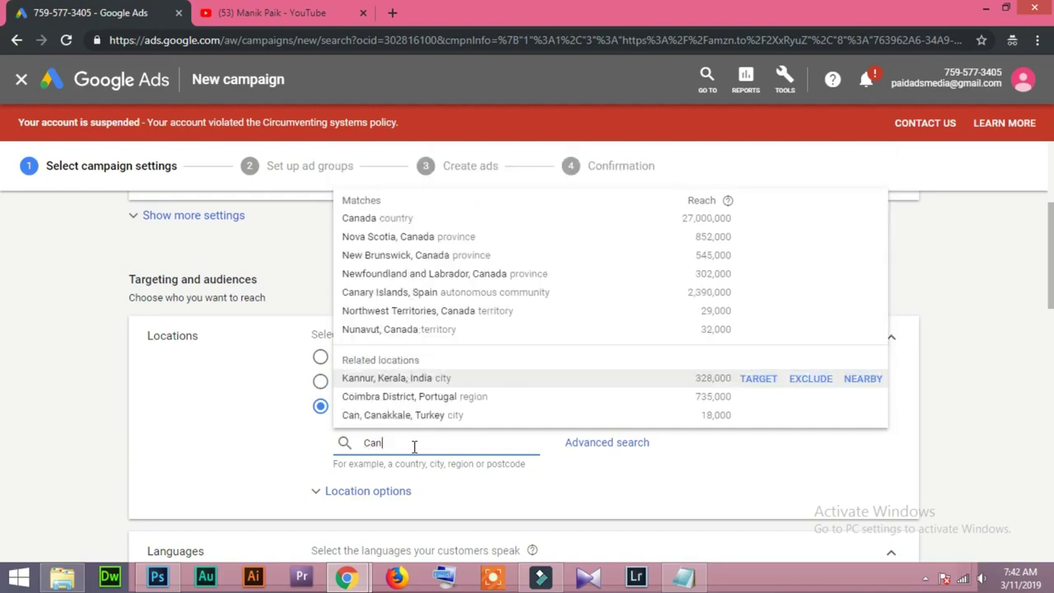
type("da")
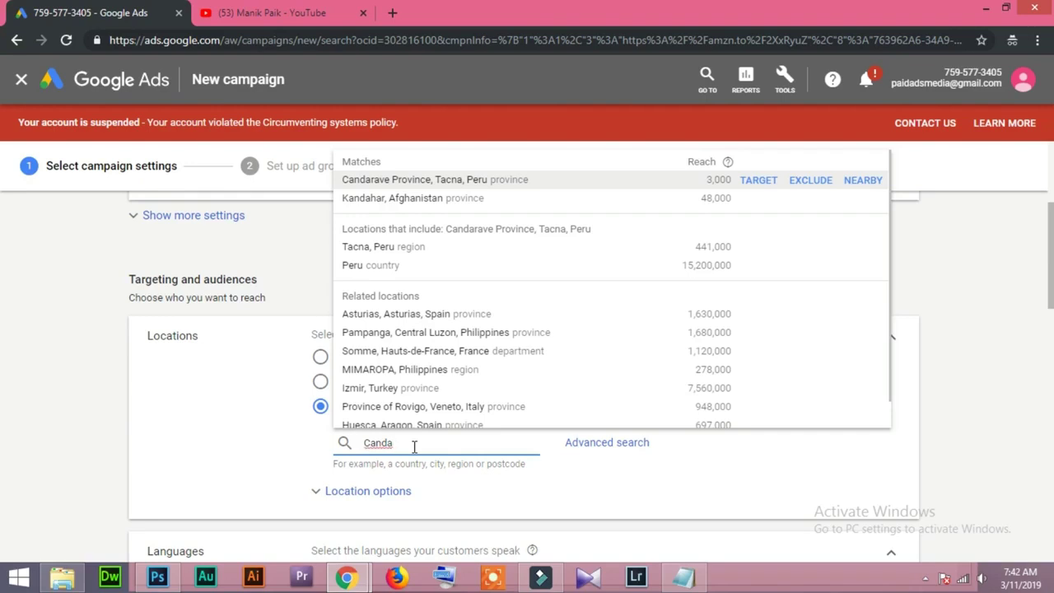
key("BackSpace")
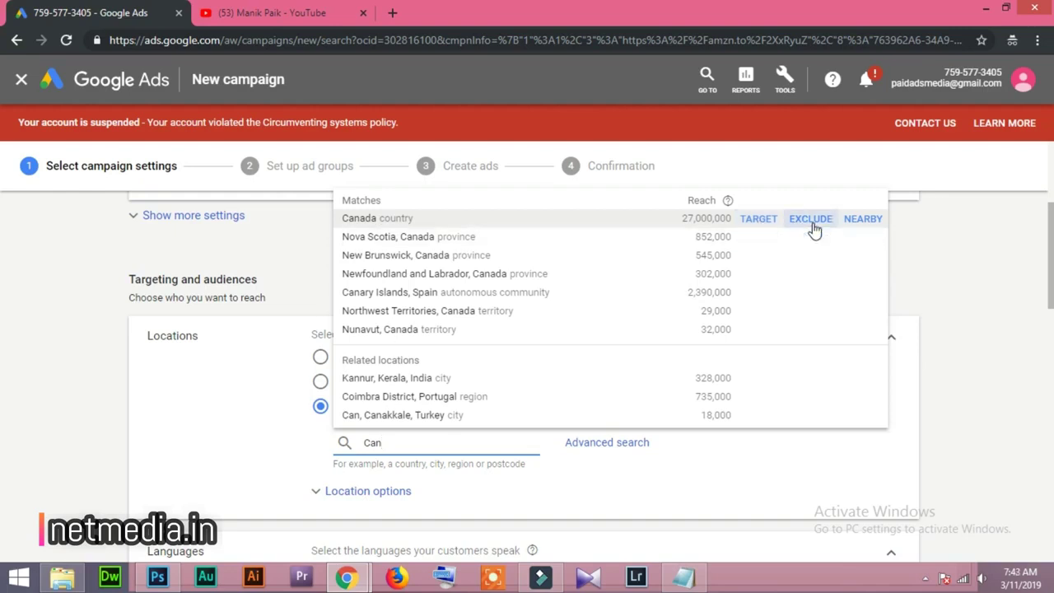
left_click(862, 219)
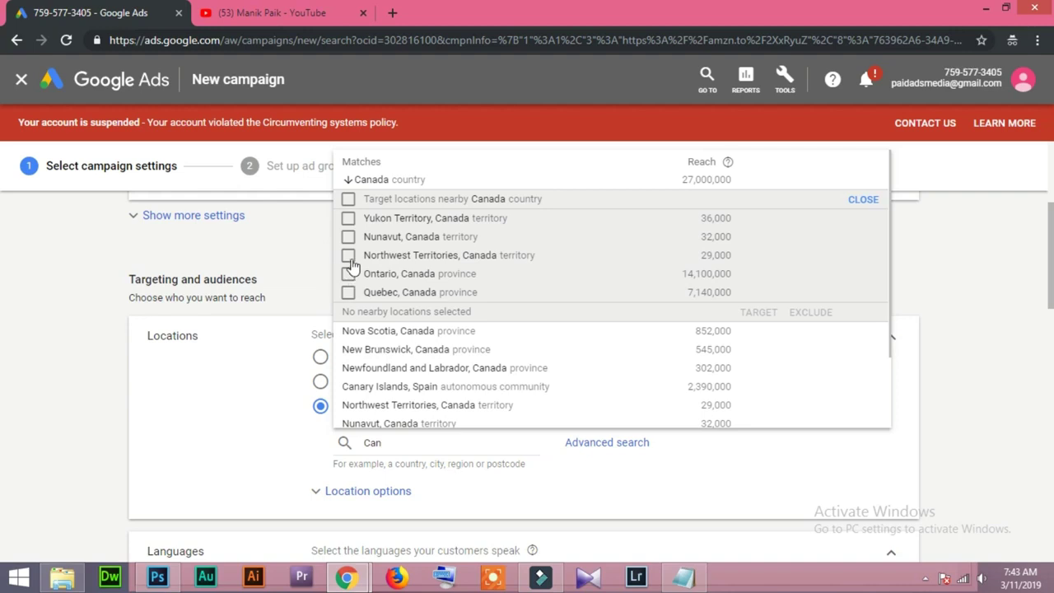
left_click(354, 180)
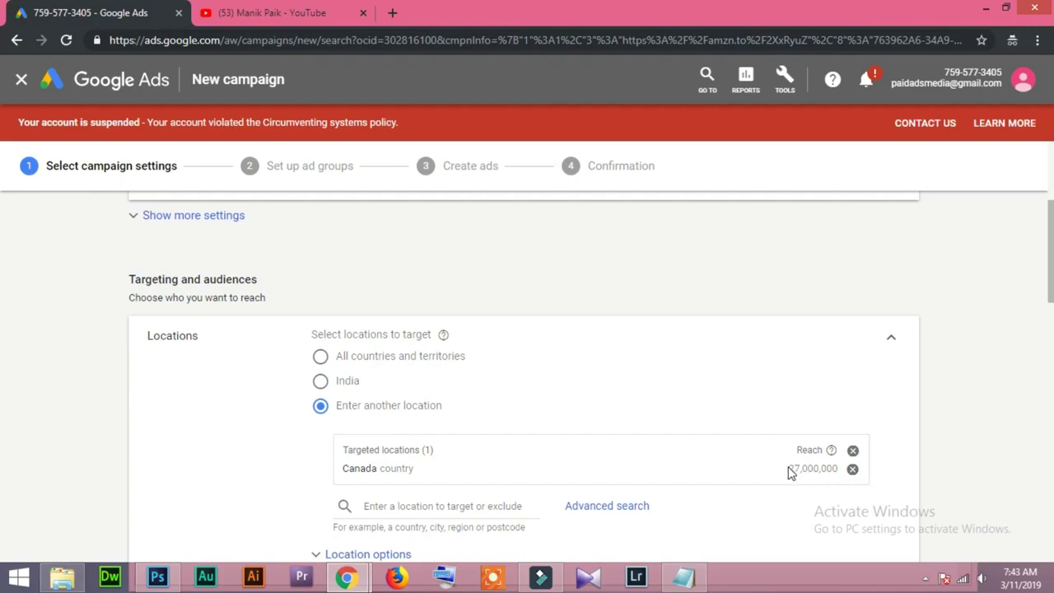
Step: Remove Canada from the targeted locations
left_click_drag(789, 468, 837, 468)
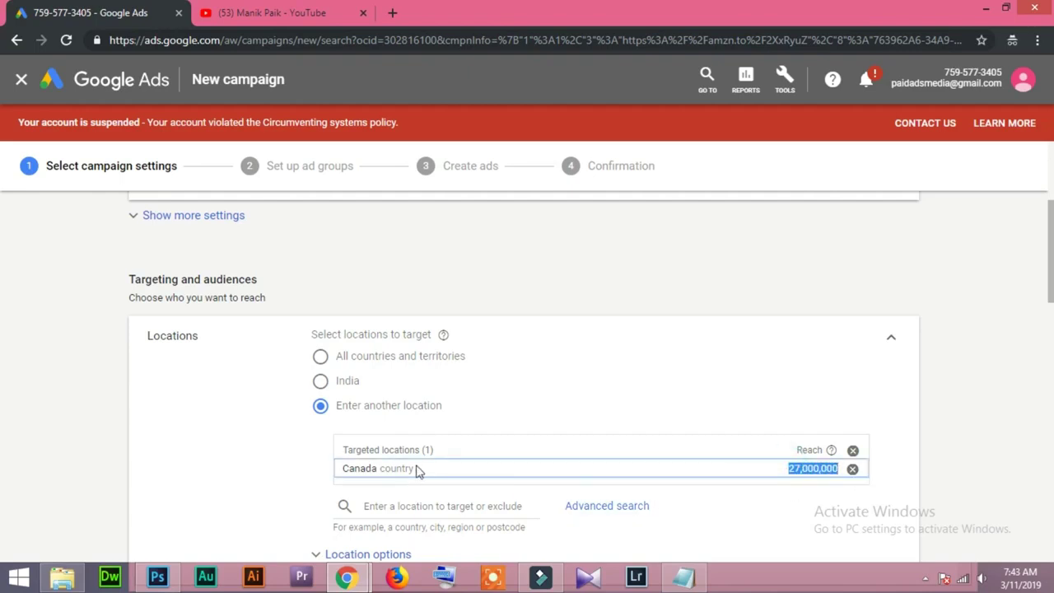
left_click(853, 472)
left_click(853, 468)
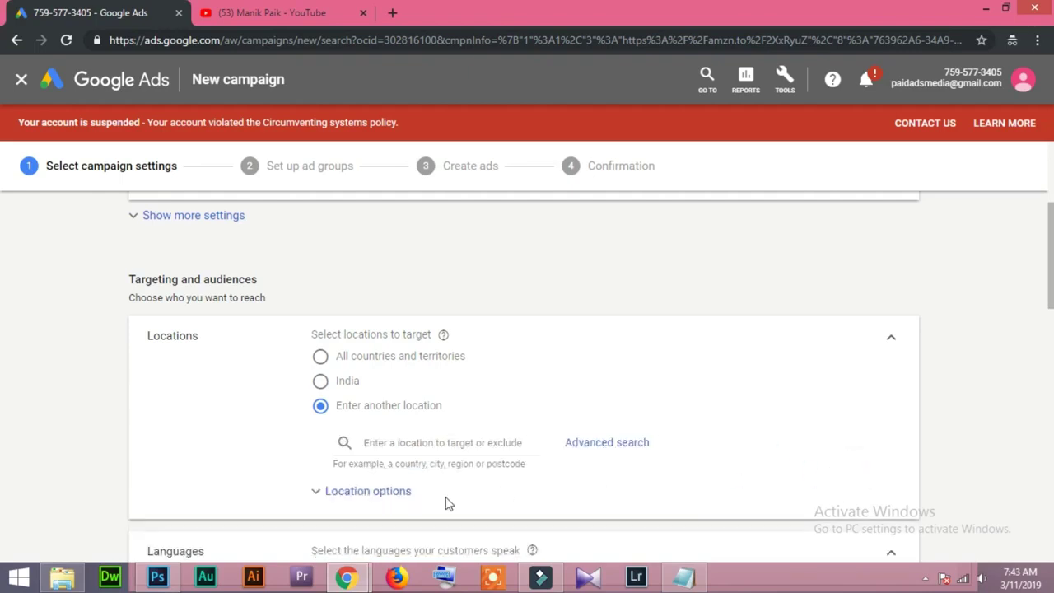
Step: Add Canada as an excluded location and remove that exclusion again
left_click(397, 442)
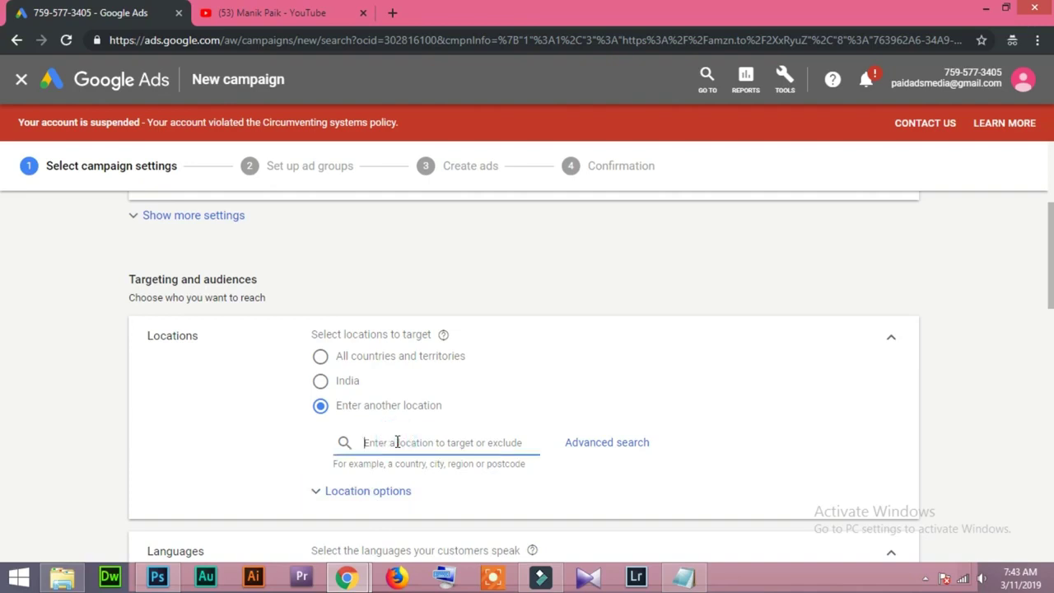
type("Canada")
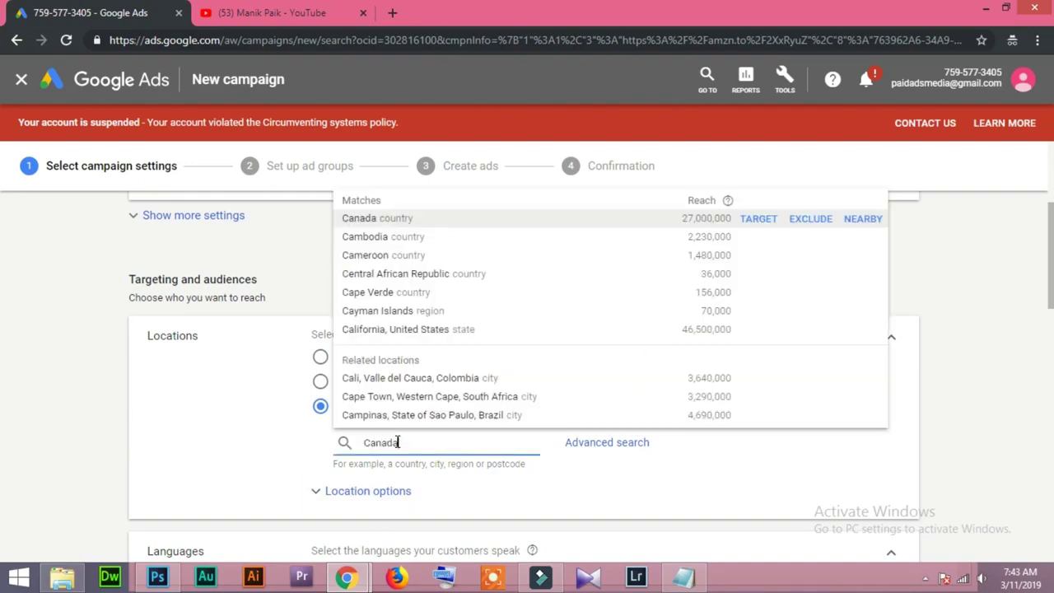
left_click(810, 219)
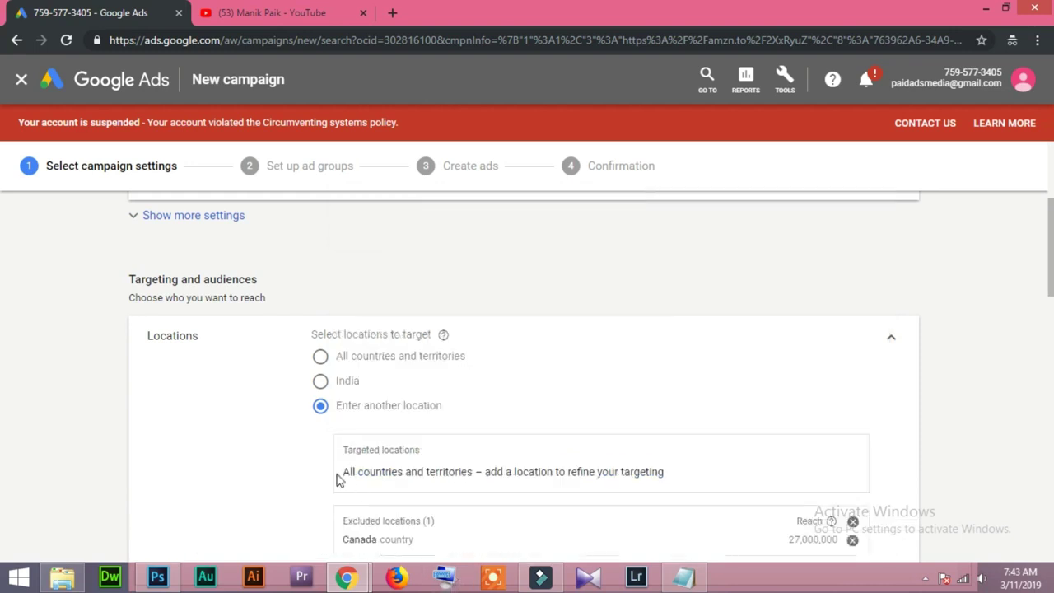
scroll(288, 468, "down", 1)
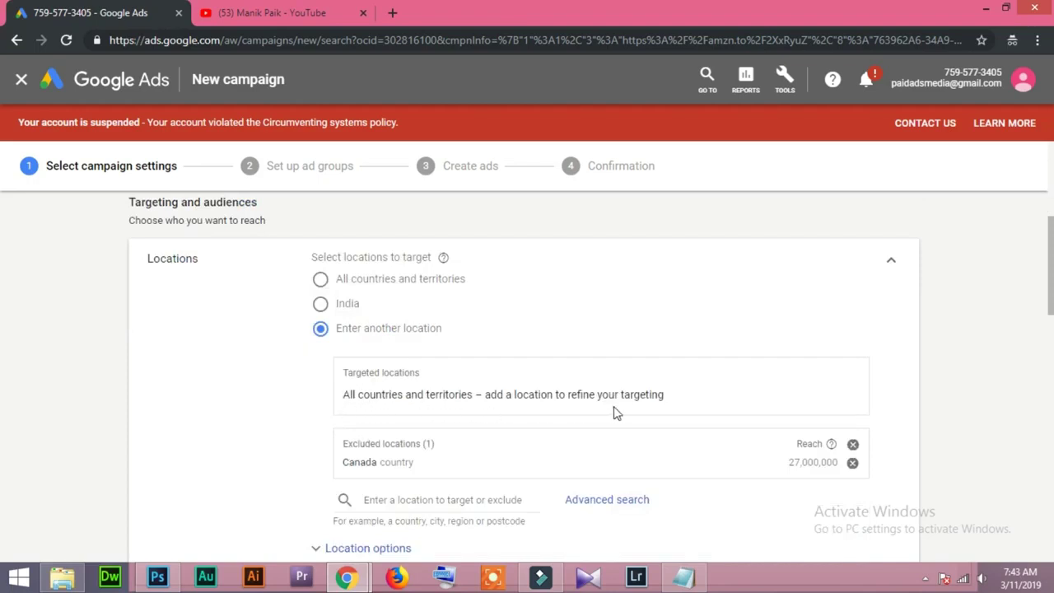
left_click(853, 463)
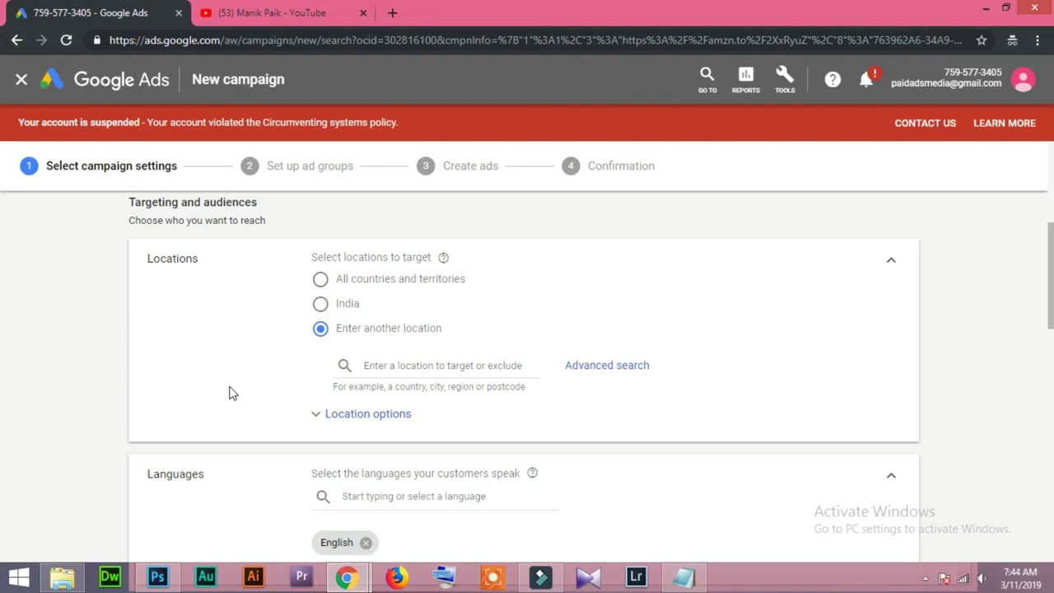
Step: Search the target locations for "South", view the suggested places and dismiss the suggestions
left_click(447, 367)
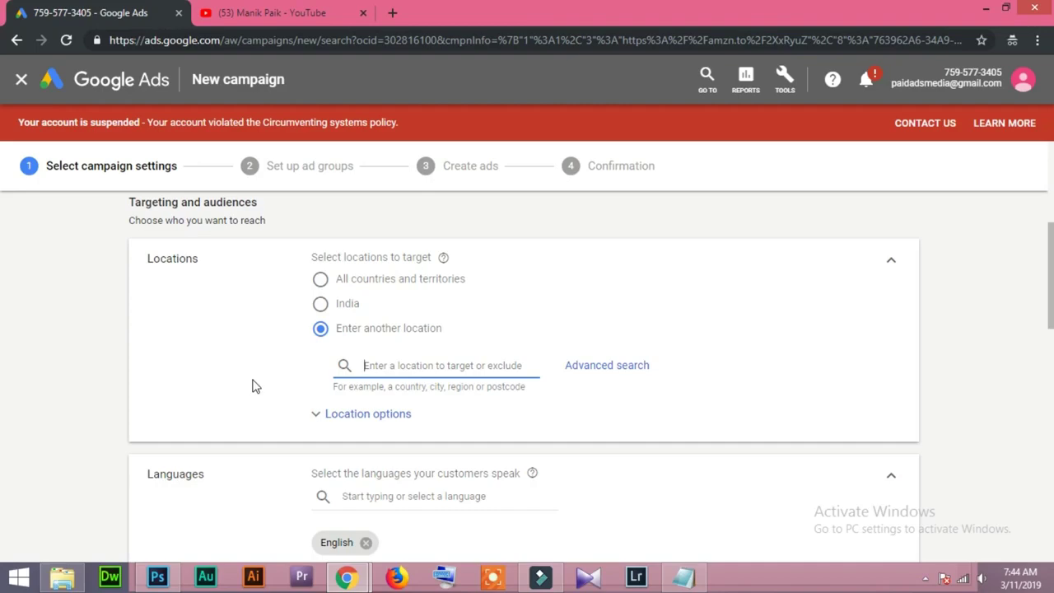
type("No")
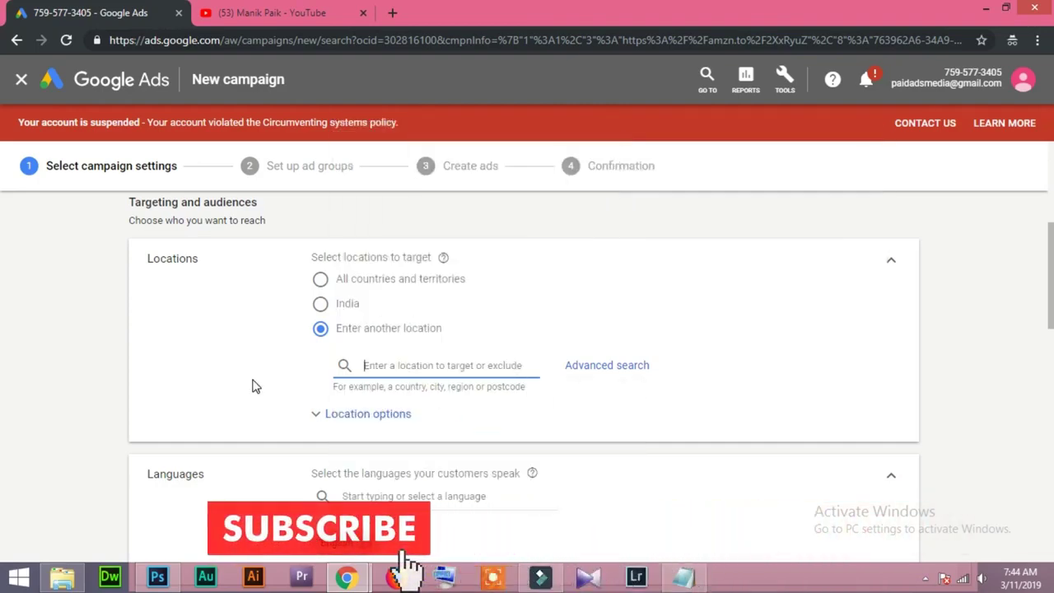
type("Sou")
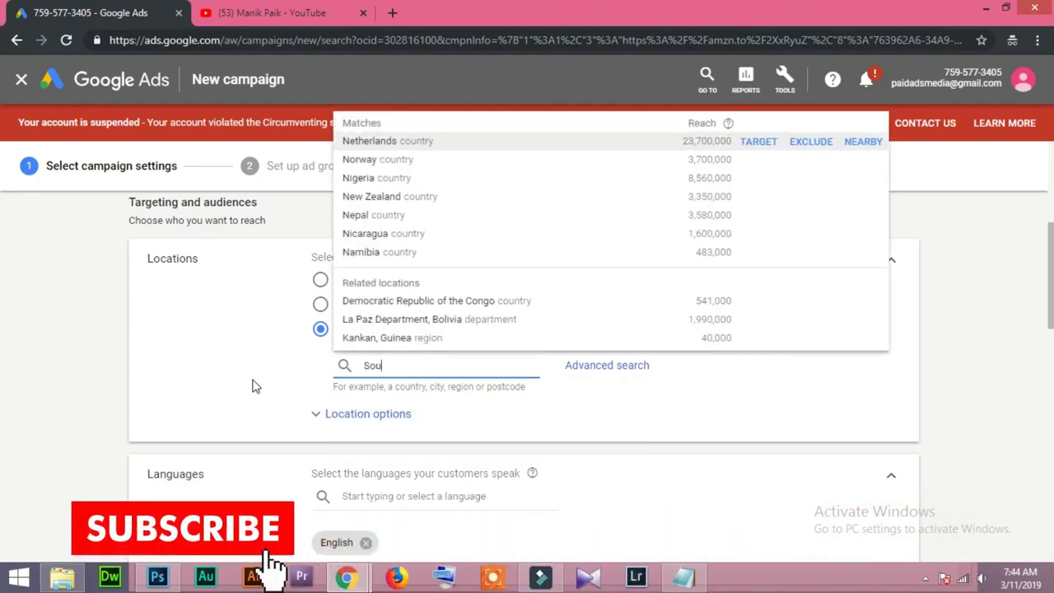
type("th")
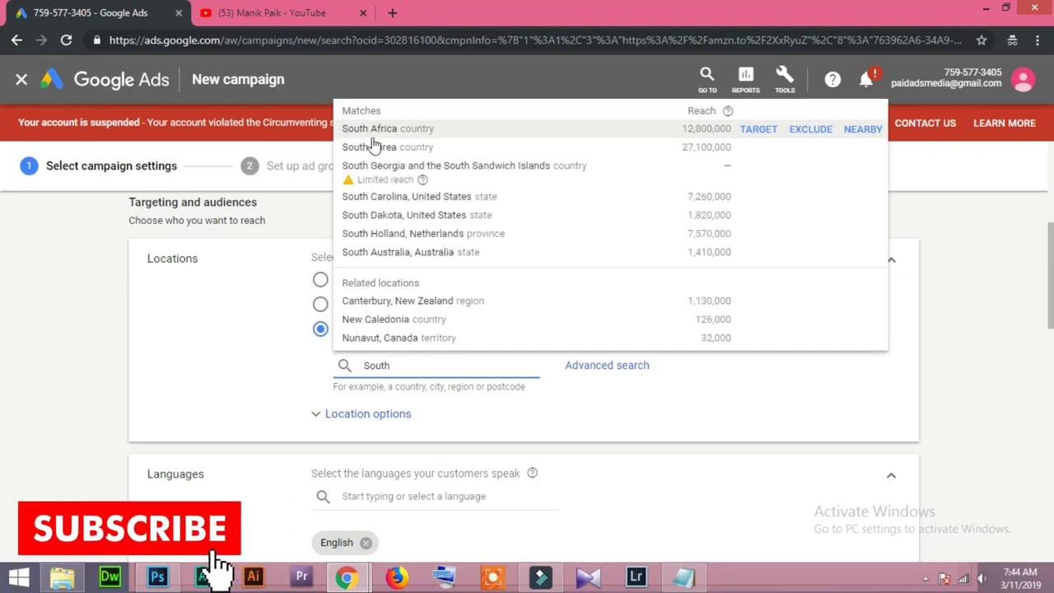
mouse_move(511, 146)
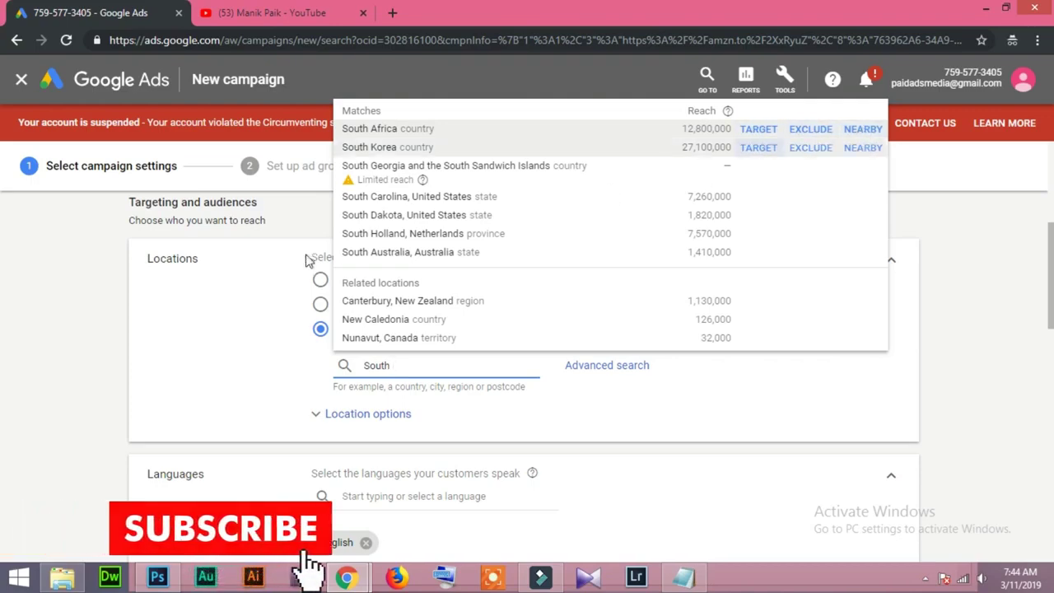
left_click(182, 346)
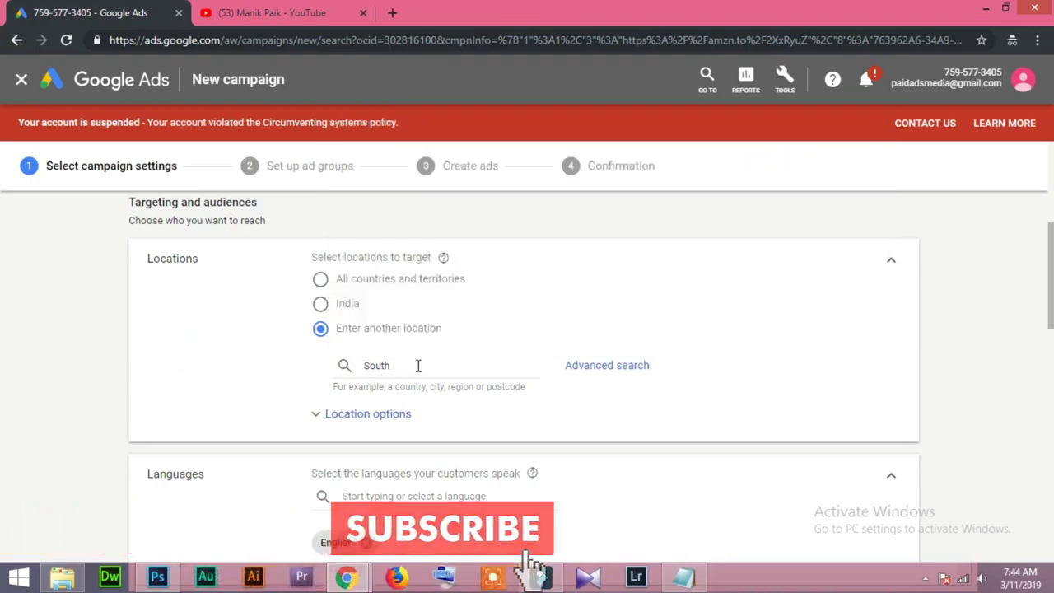
Step: Replace the location search text with Pune and target the city Pune, Maharashtra, India
left_click(417, 365)
double_click(424, 363)
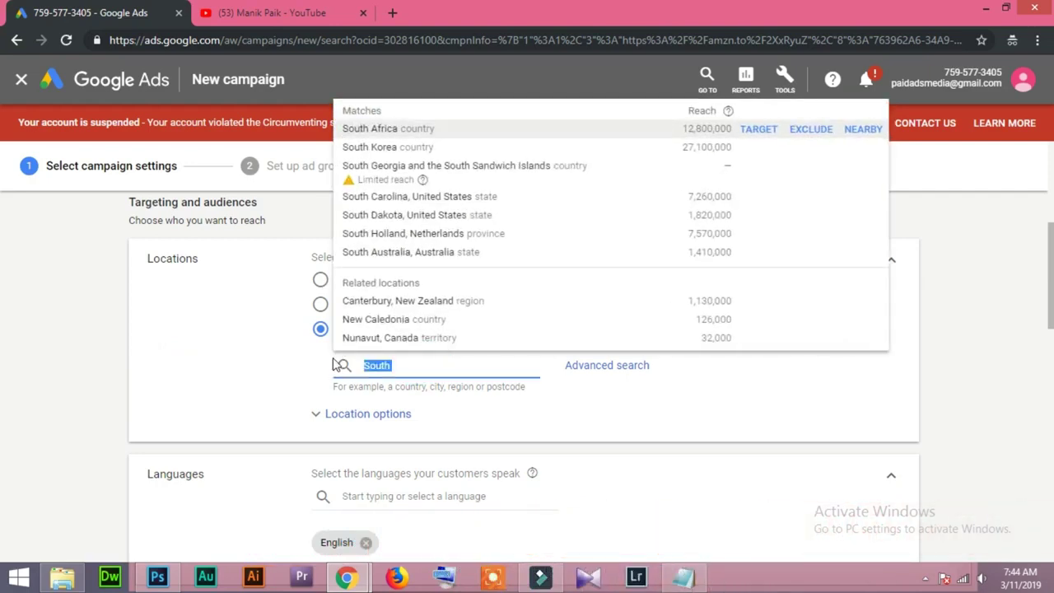
type("Pune")
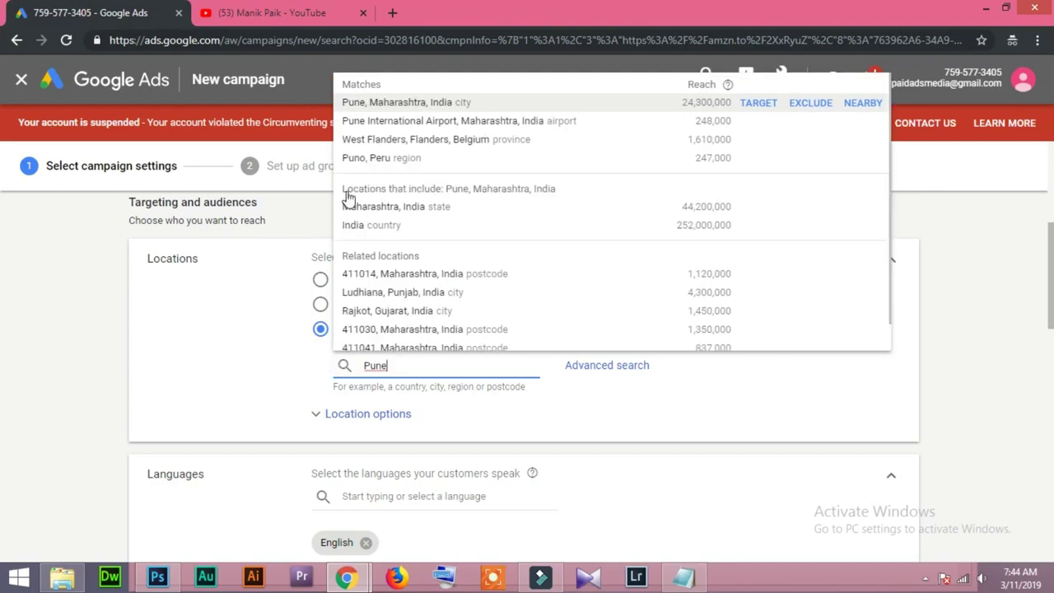
left_click(758, 105)
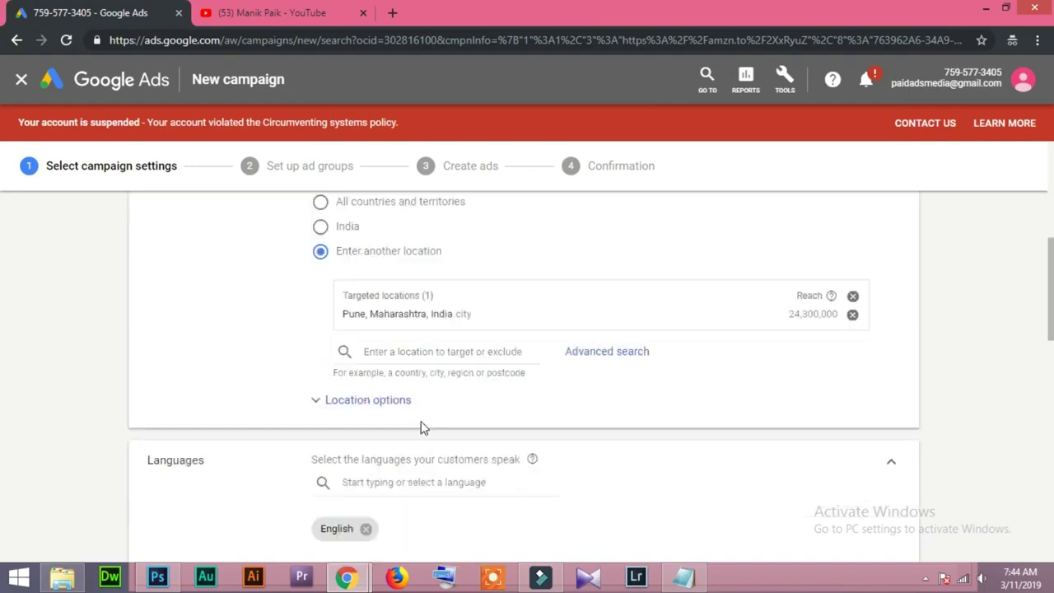
Step: Search for Kolkata and add the city Kolkata, West Bengal, India to the targeted locations
scroll(414, 428, "down", 1)
left_click(404, 354)
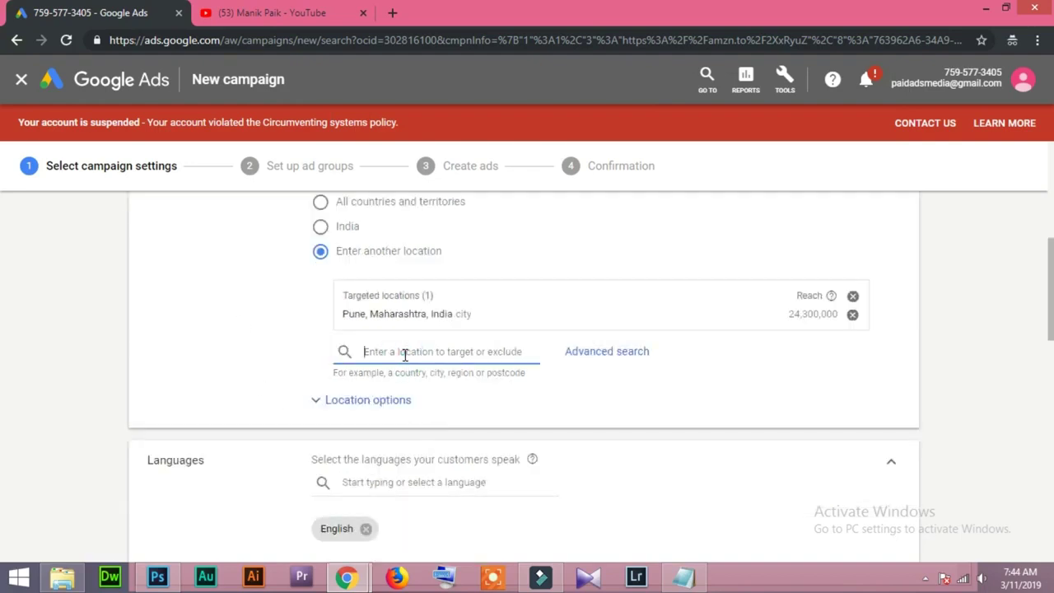
type("Kolkata")
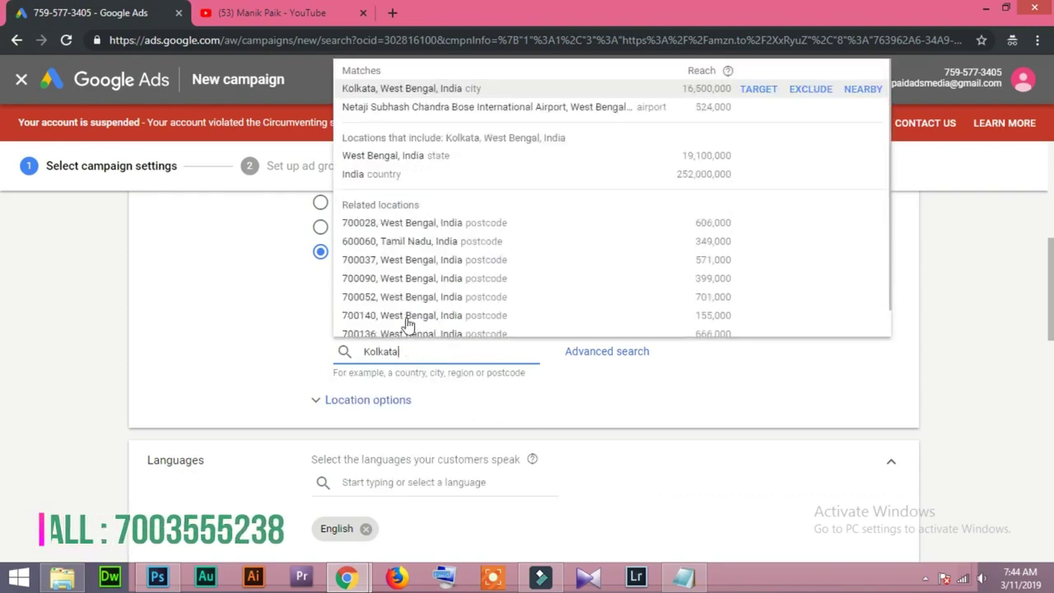
left_click(765, 90)
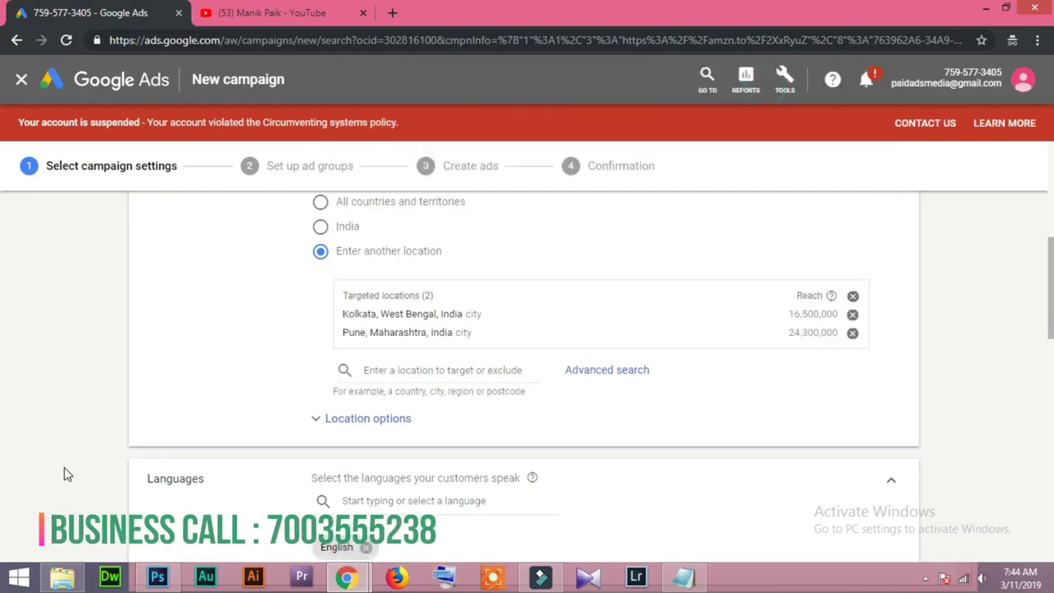
Step: Show the location options with the target and exclude settings for the chosen cities
scroll(280, 425, "down", 2)
scroll(313, 328, "up", 1)
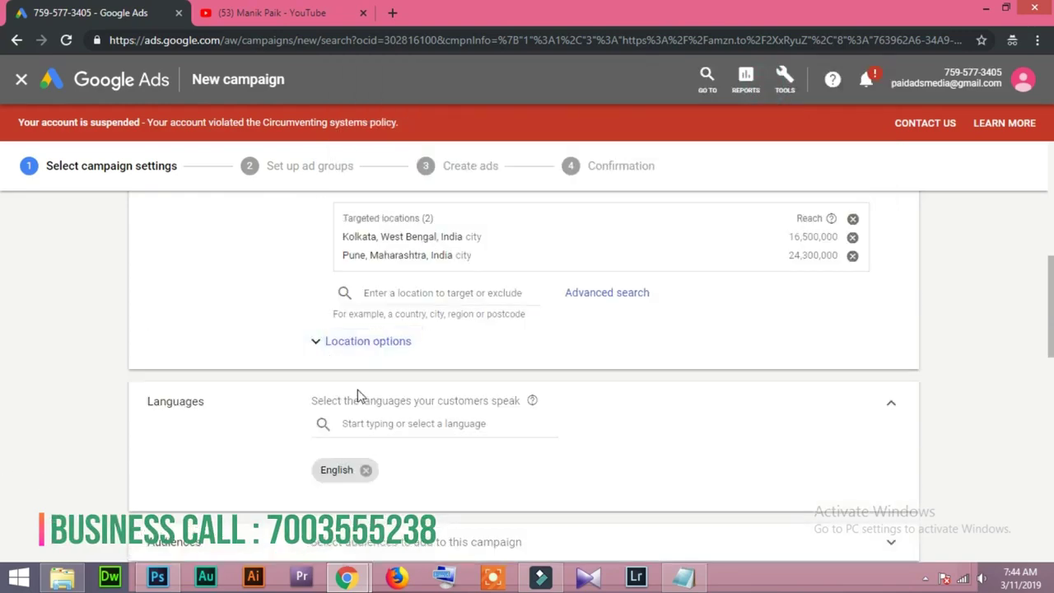
left_click(364, 351)
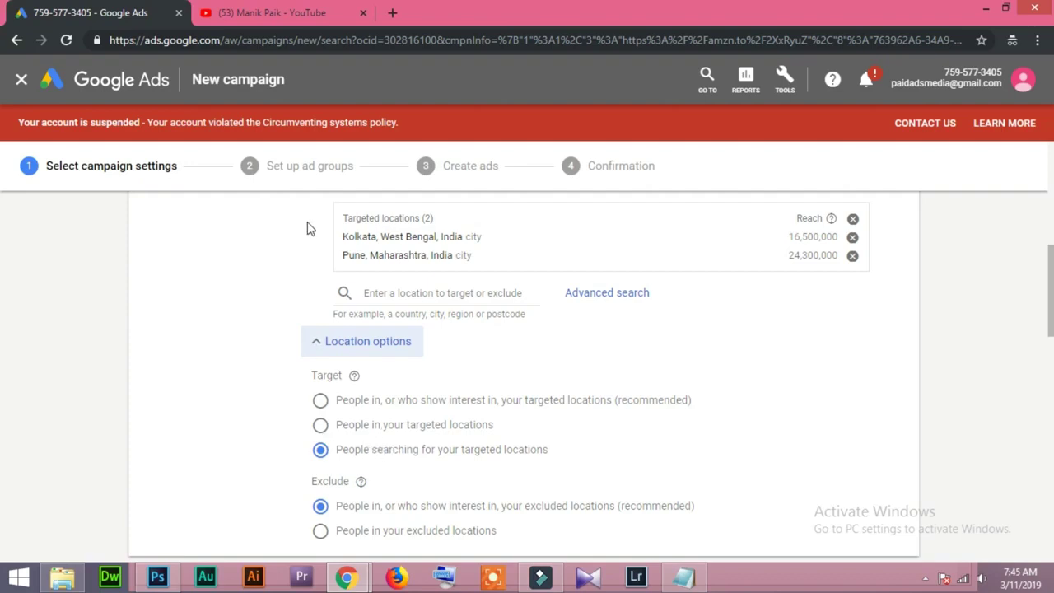
Step: Open the Google homepage in a new browser tab
left_click(393, 12)
type("go")
key("Return")
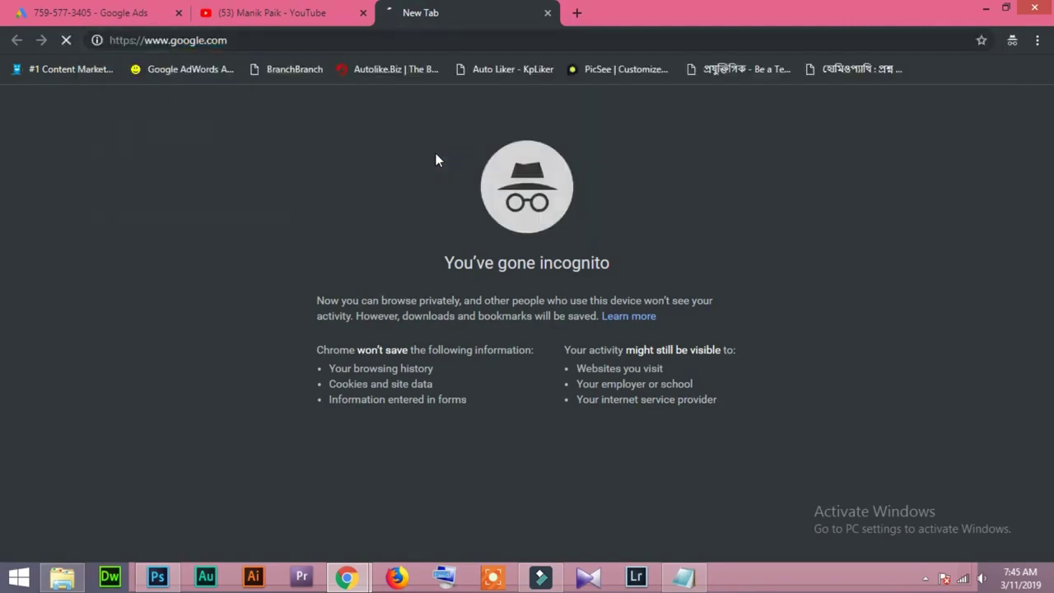
Step: Search Google for "buy tv in new york" and look over the ads and local store results
left_click(373, 317)
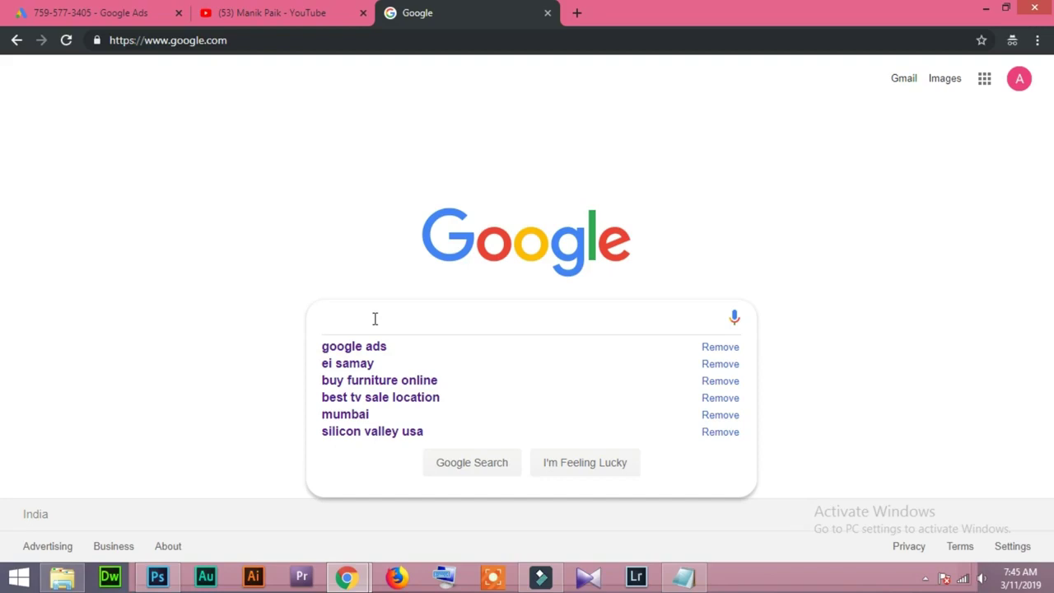
type("buy tv i")
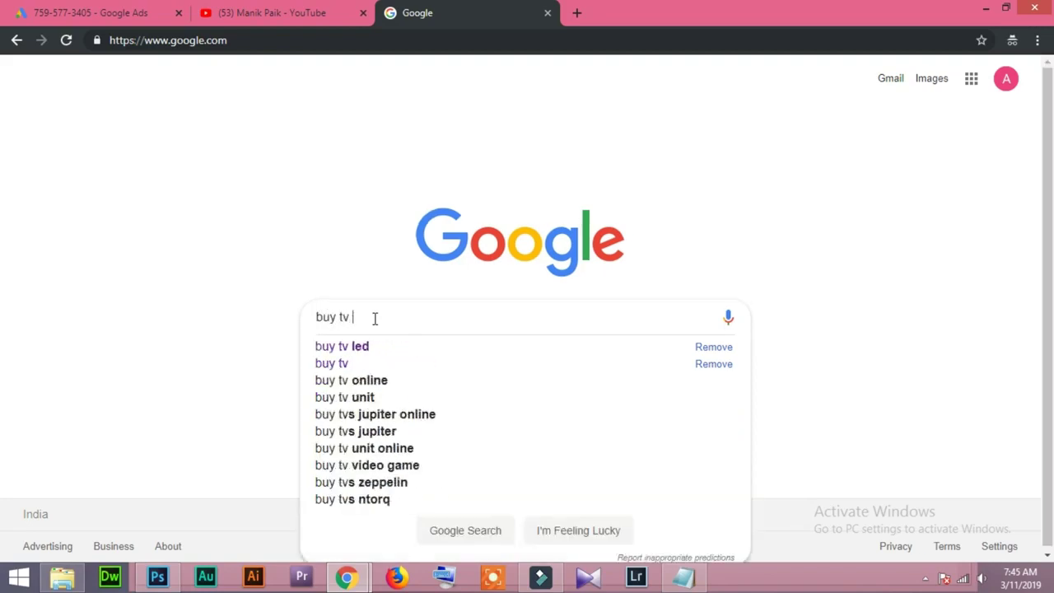
type("n ")
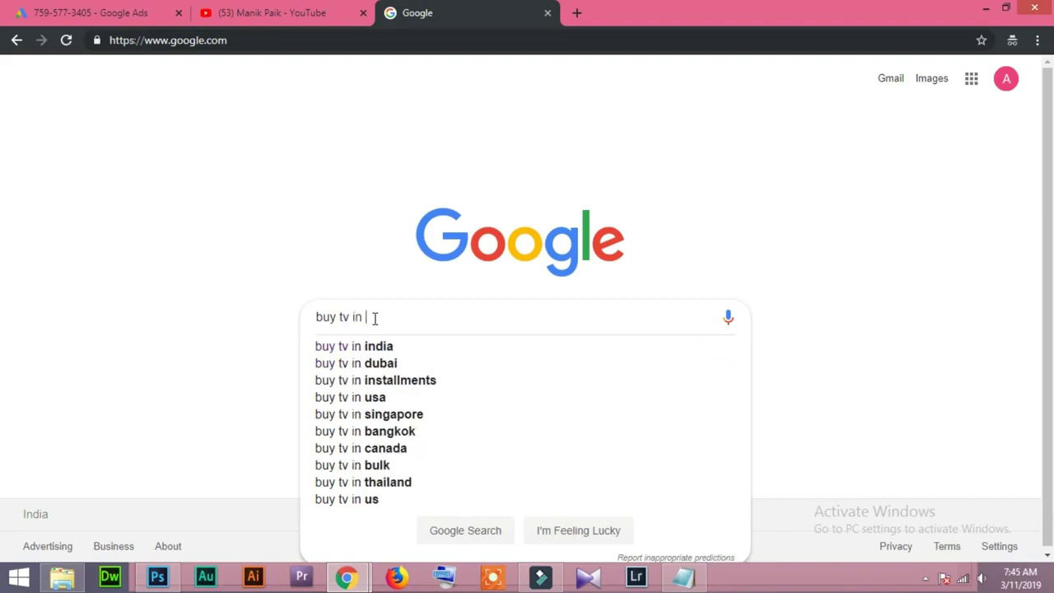
type("new")
key("Down")
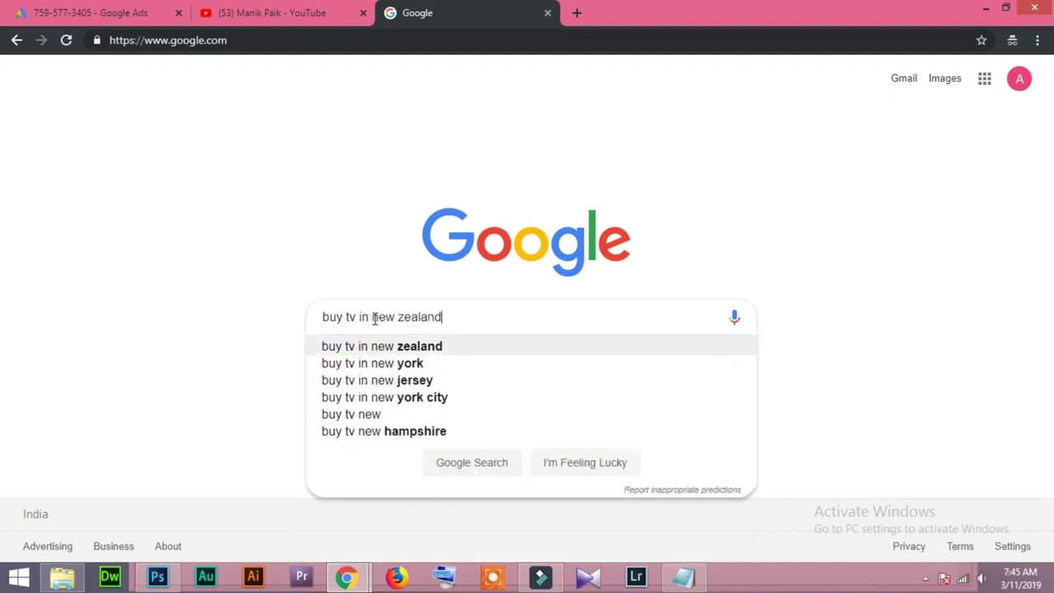
key("Down")
key("Return")
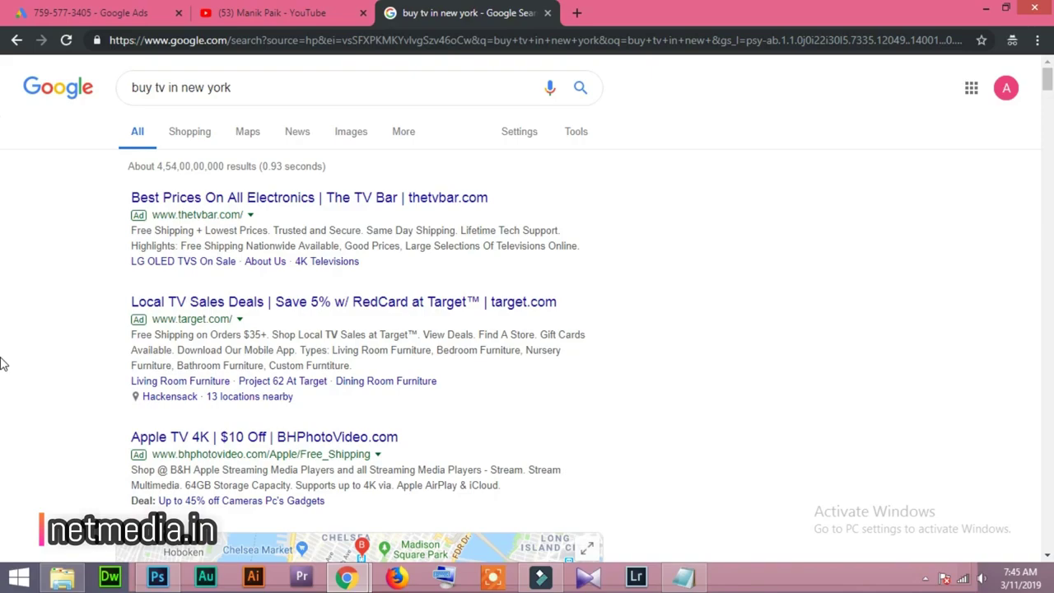
scroll(16, 374, "down", 5)
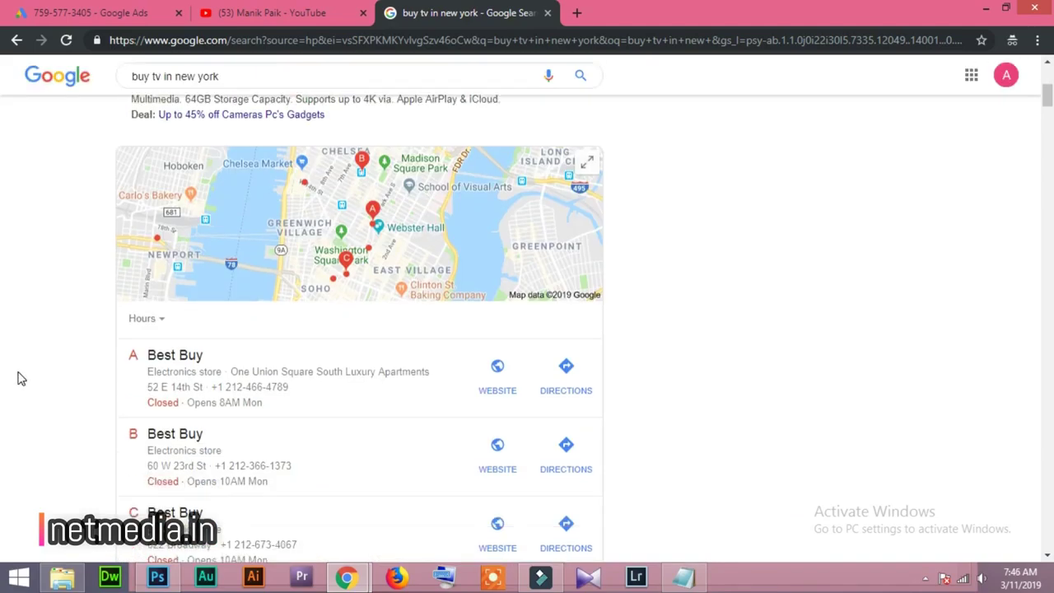
scroll(106, 188, "up", 5)
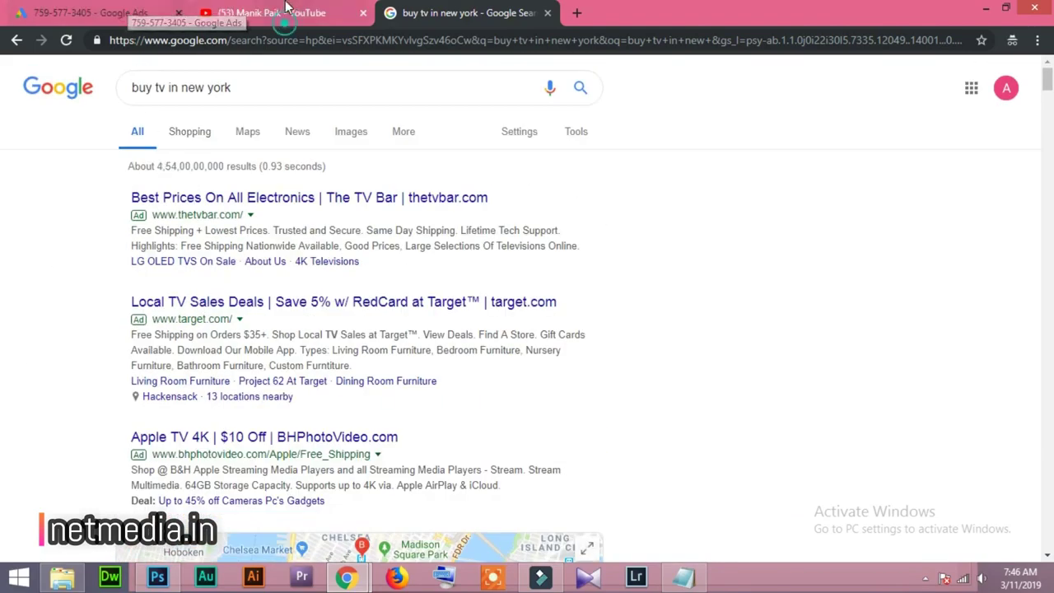
Step: Return to the Google Ads campaign and set the location target option to People in your targeted locations
left_click(91, 12)
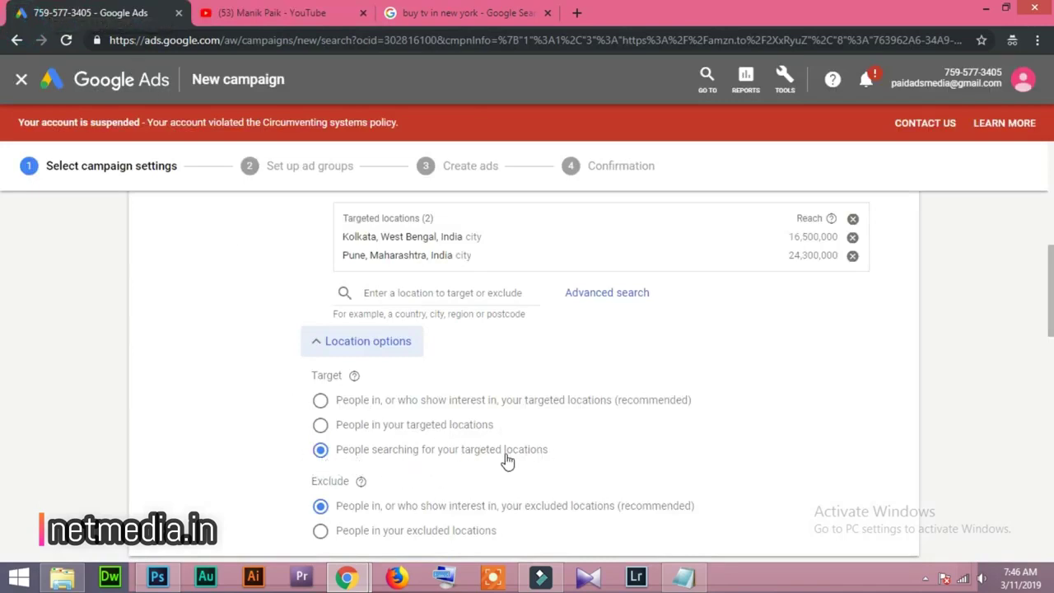
left_click(320, 427)
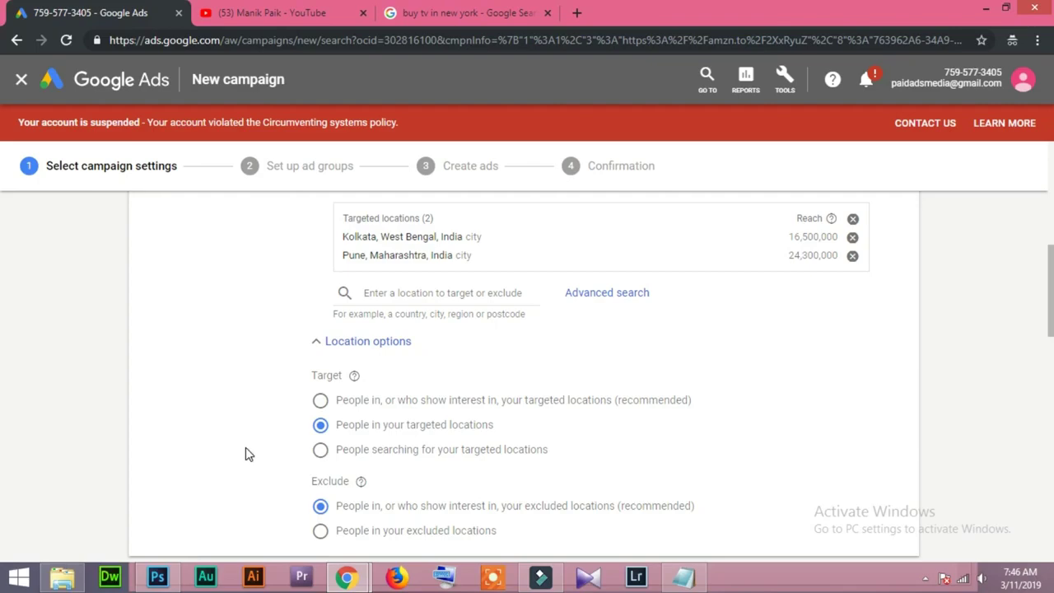
scroll(249, 454, "down", 2)
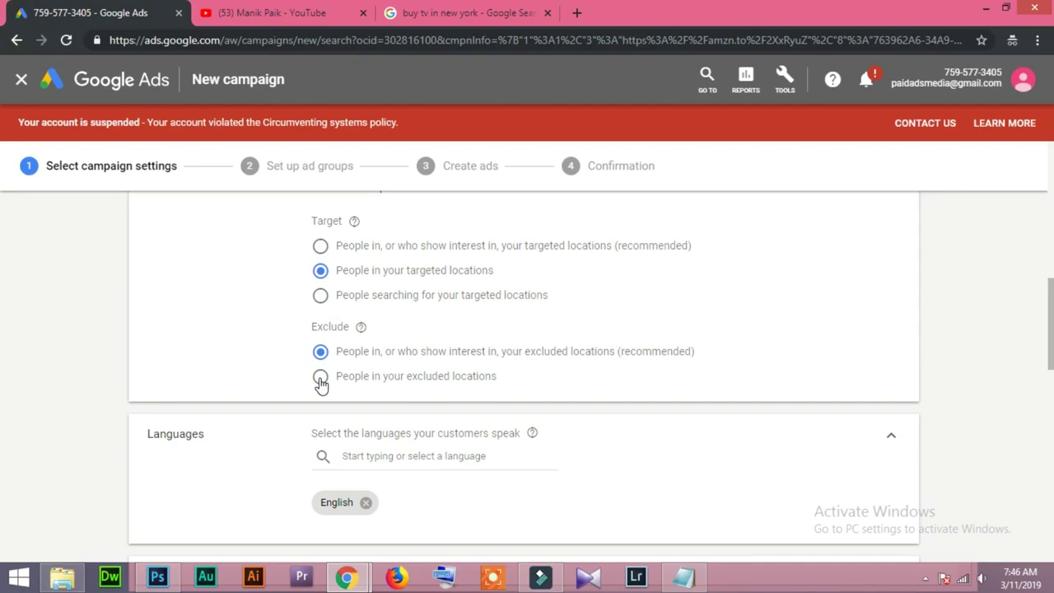
scroll(121, 360, "up", 2)
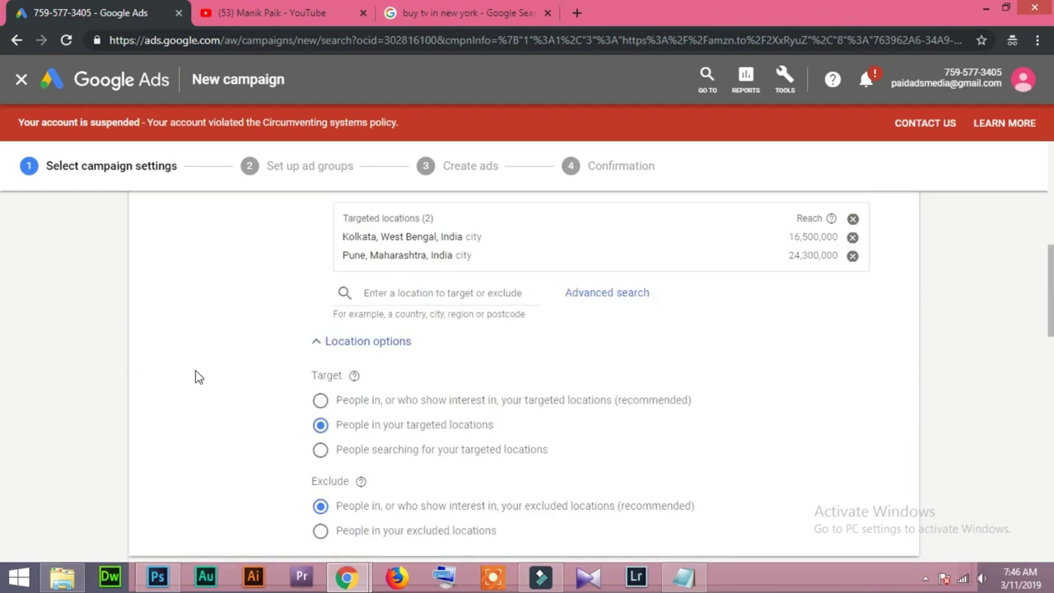
Step: Open the advanced location search and view the entry form for adding locations in bulk
left_click(601, 301)
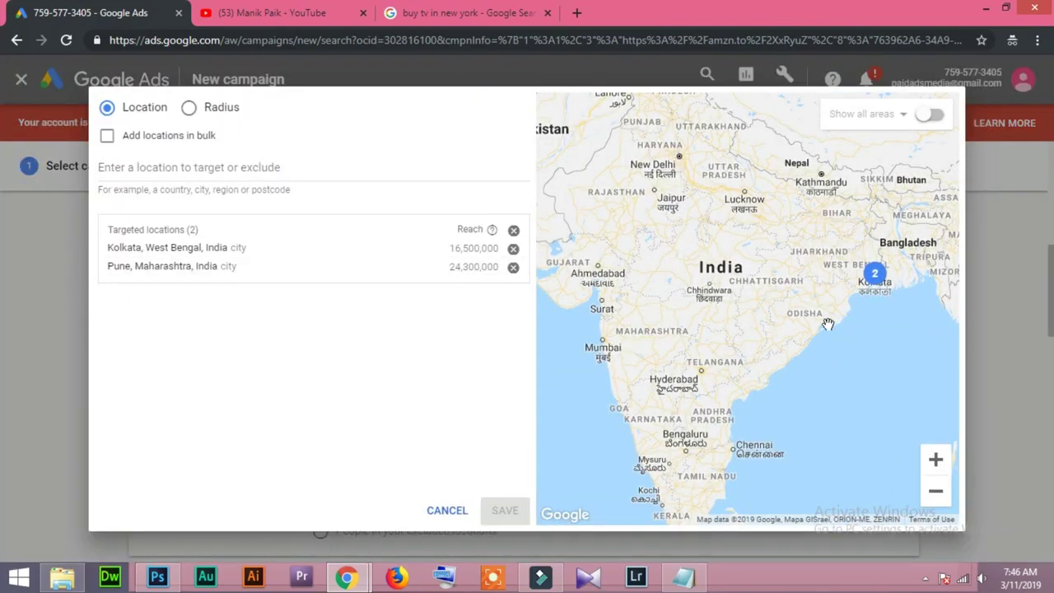
left_click(200, 189)
left_click(108, 136)
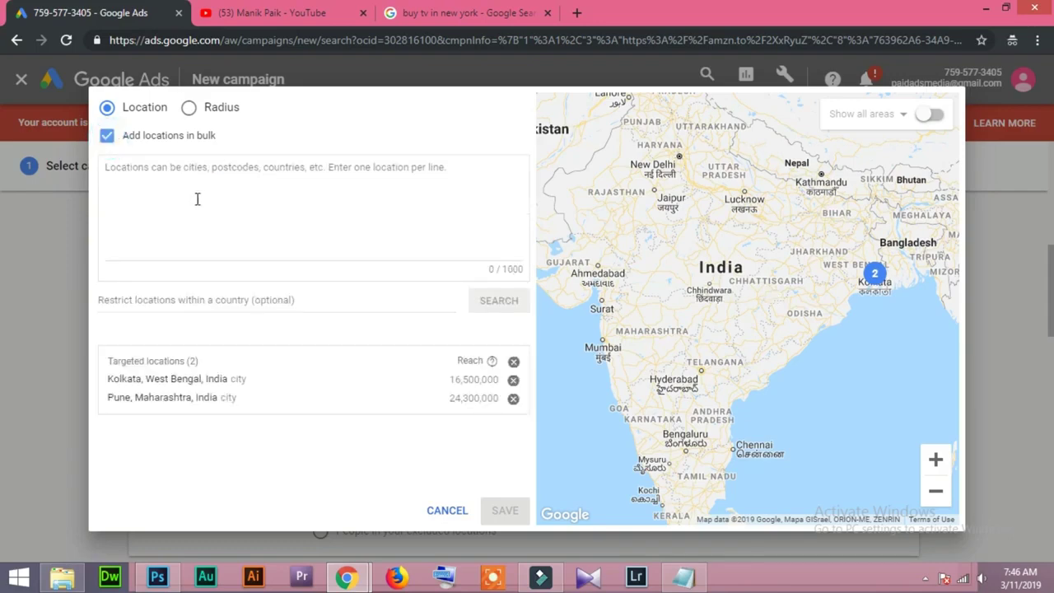
left_click(189, 187)
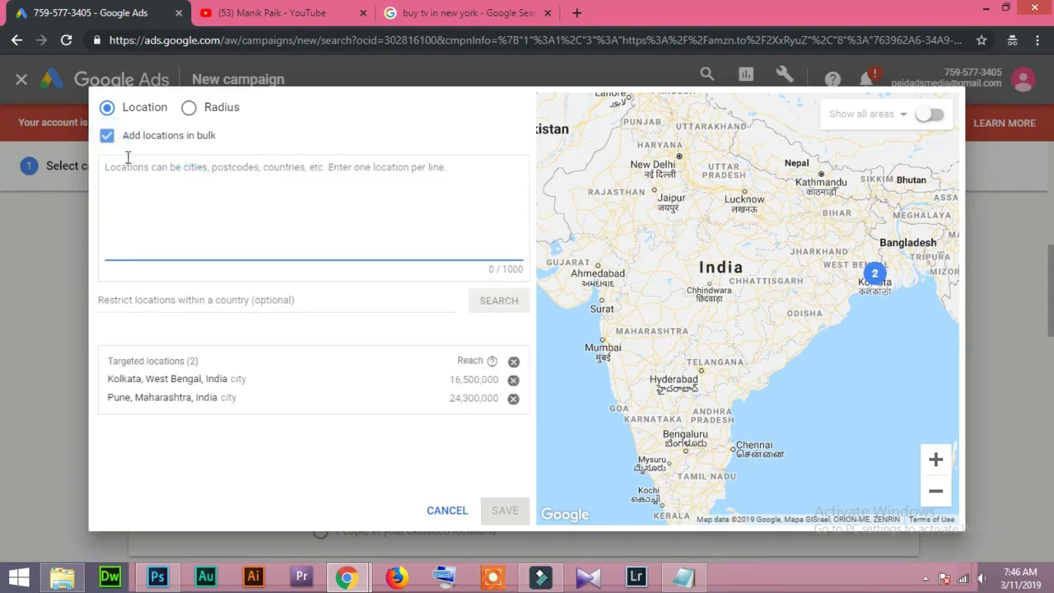
left_click(107, 135)
Step: Try radius targeting with a distance of 354 mi in the advanced location search, discarding the changes
left_click(189, 110)
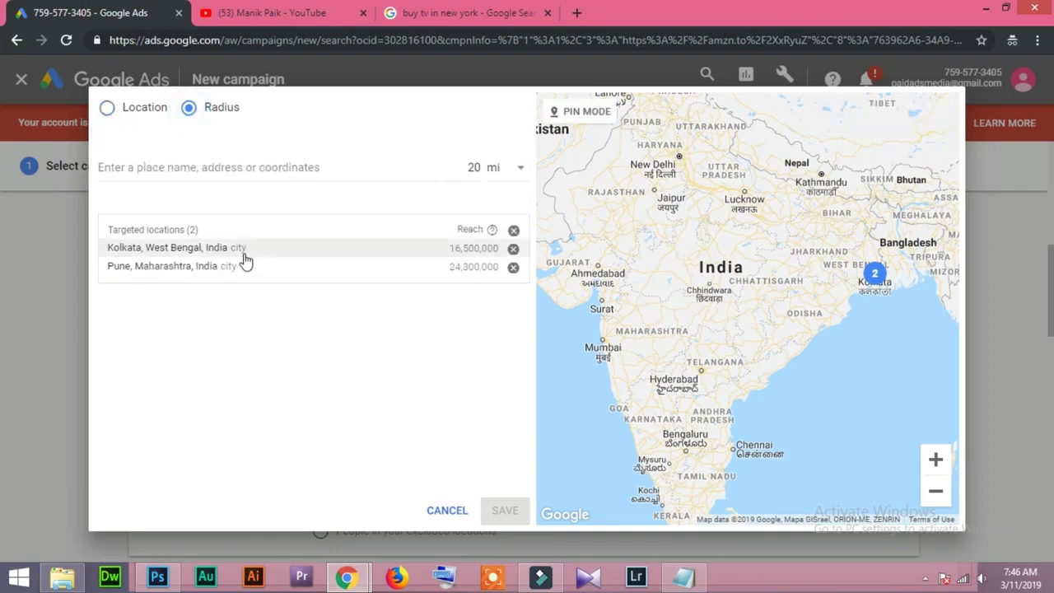
left_click(517, 172)
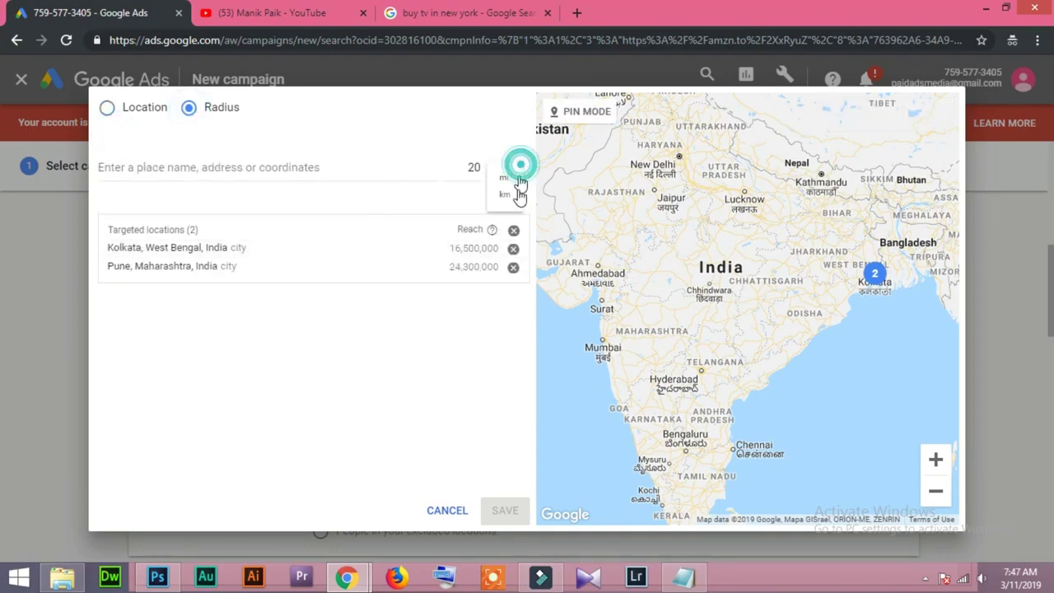
left_click(306, 166)
left_click(468, 171)
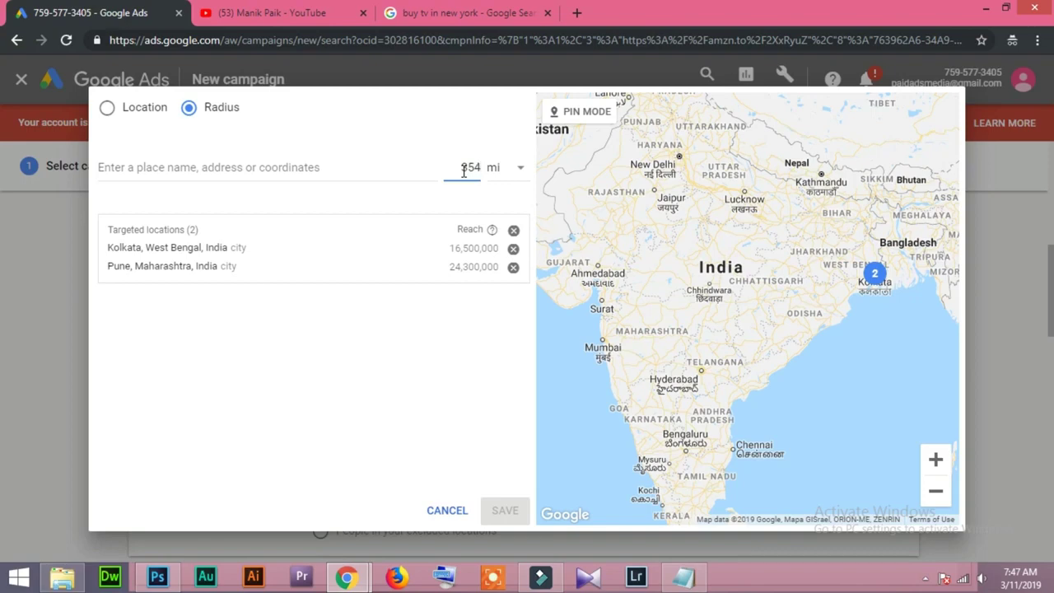
key("BackSpace")
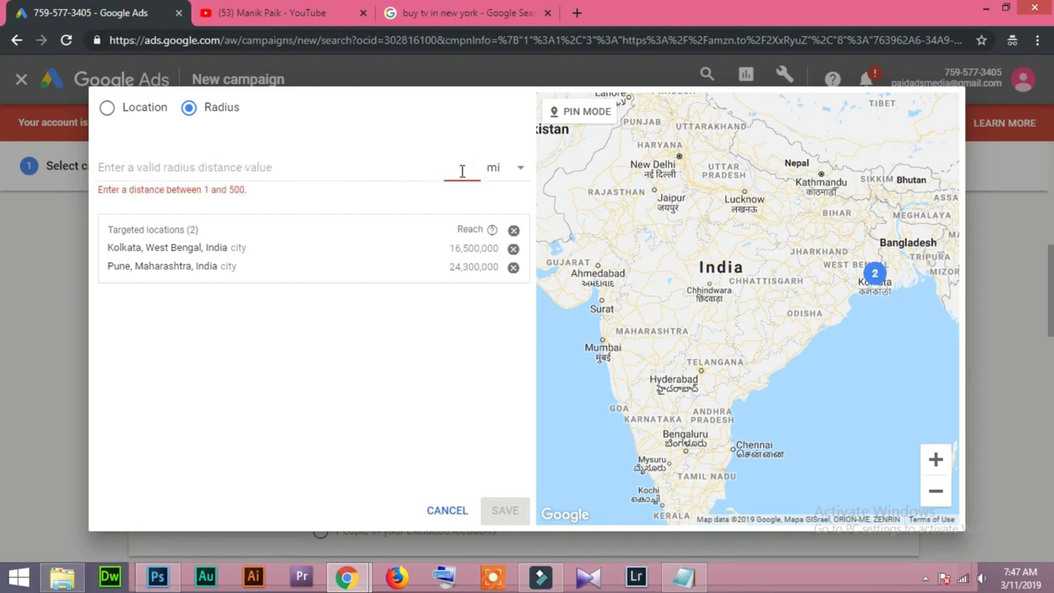
left_click(462, 171)
left_click(196, 170)
left_click(451, 511)
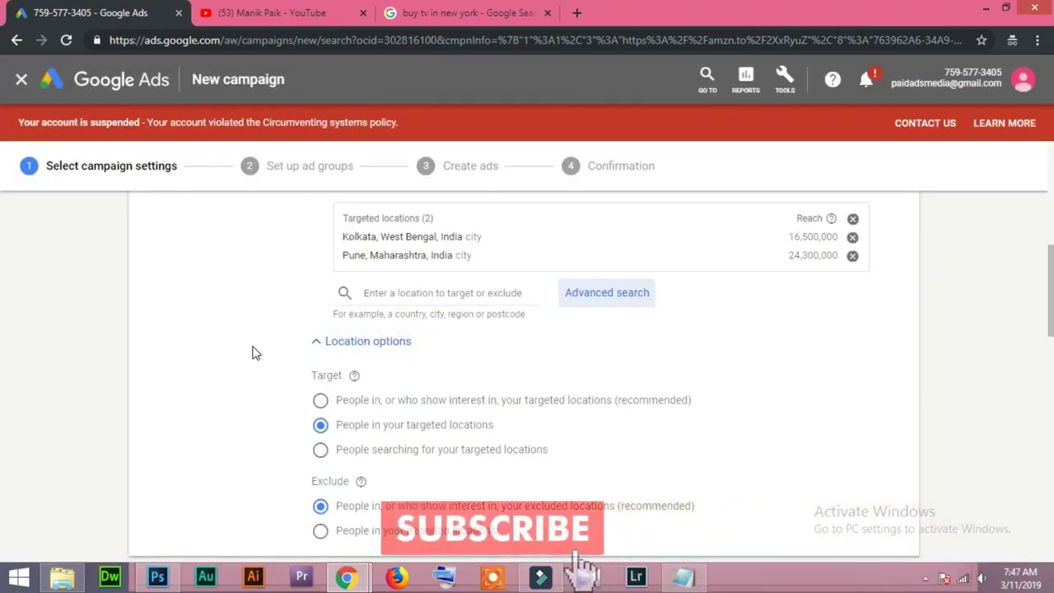
Step: Switch to the open YouTube channel and browse its list of uploaded videos
left_click(274, 10)
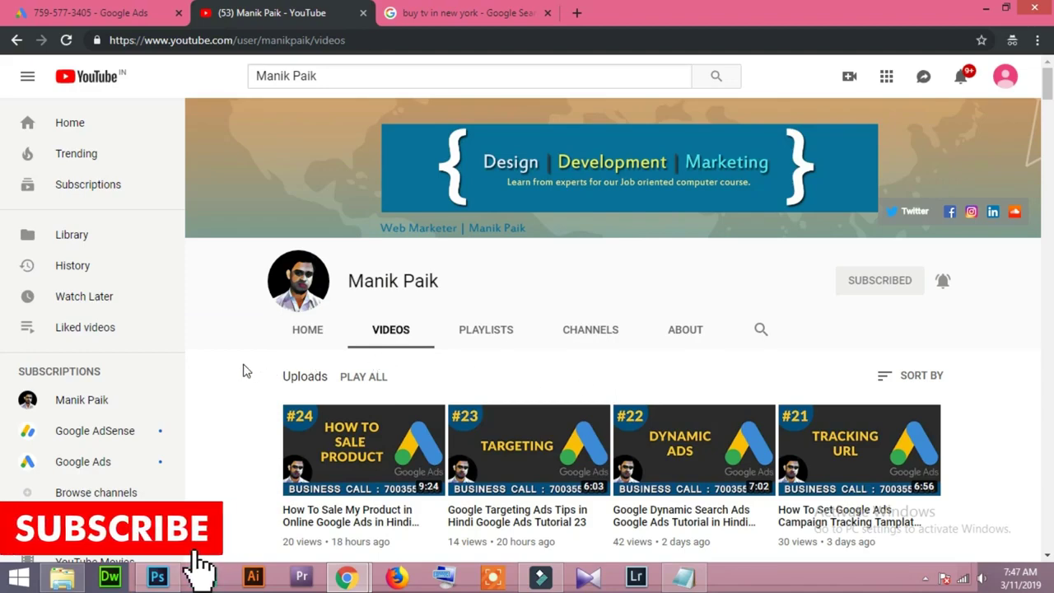
scroll(243, 371, "down", 3)
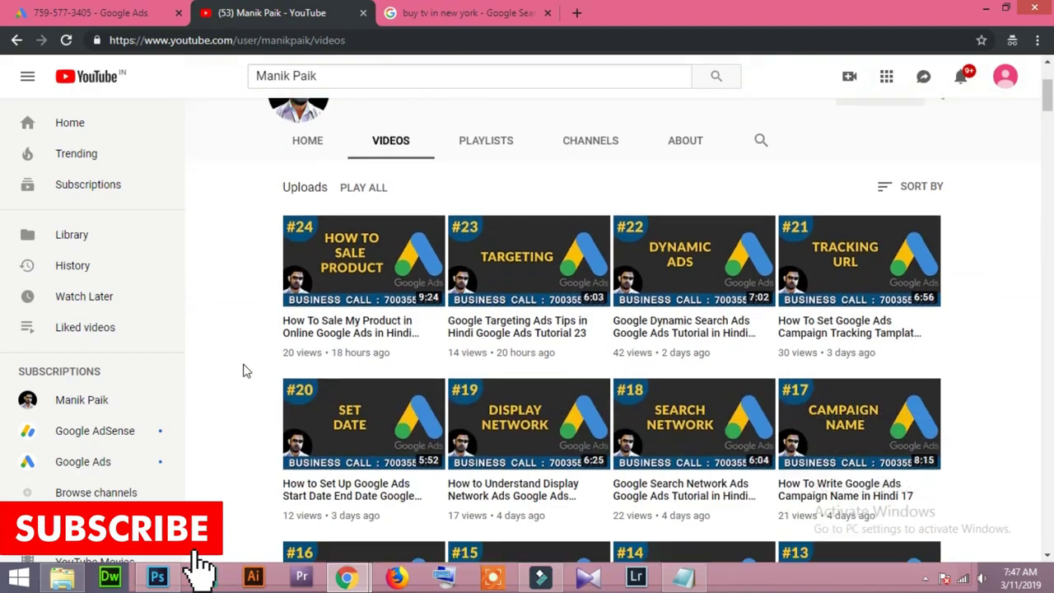
scroll(764, 357, "up", 3)
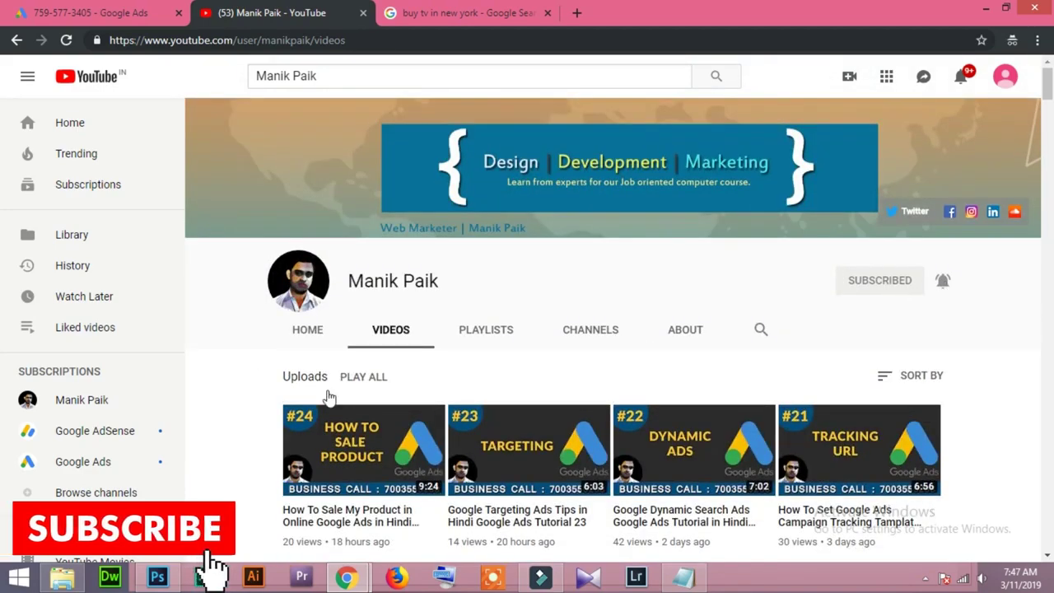
scroll(463, 364, "down", 3)
scroll(474, 365, "down", 20)
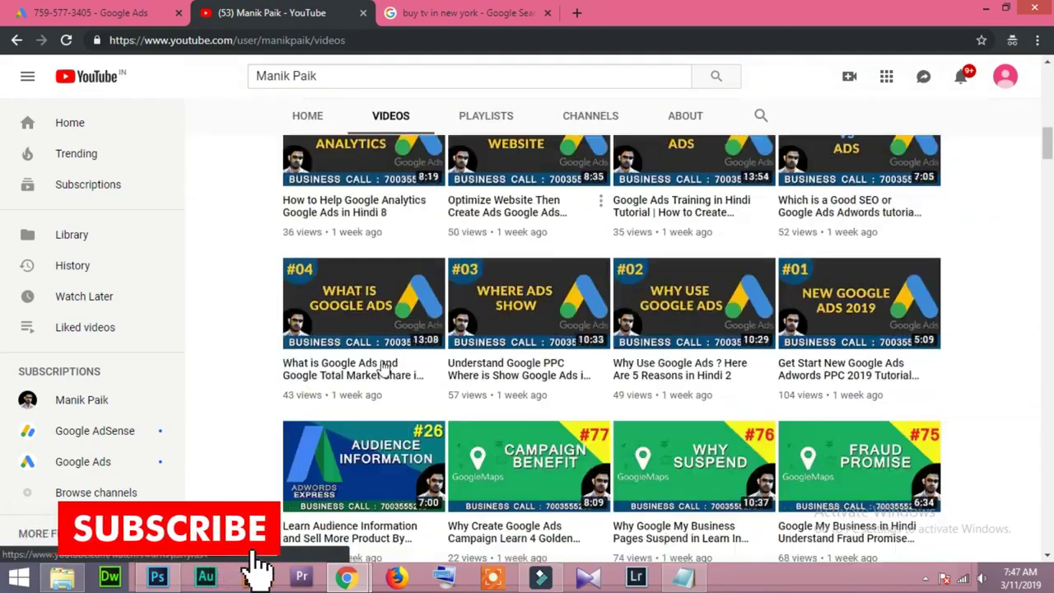
scroll(476, 407, "down", 20)
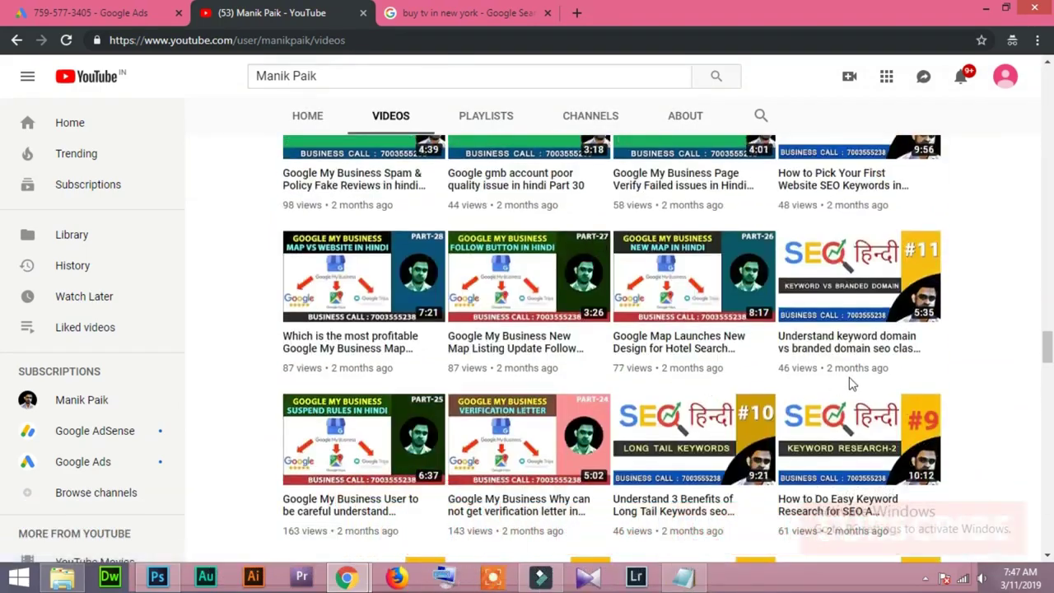
scroll(934, 363, "down", 10)
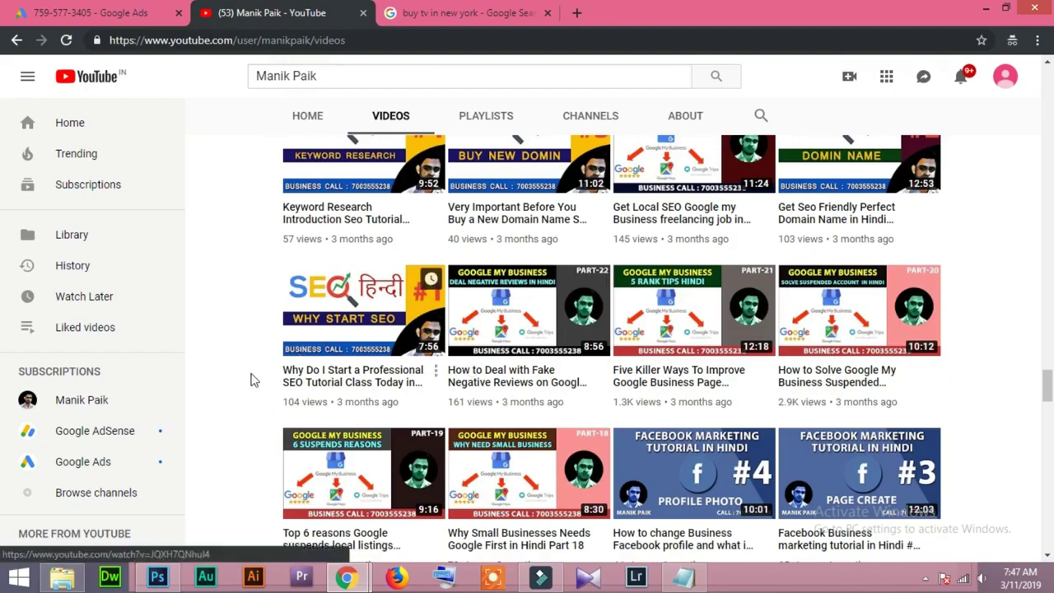